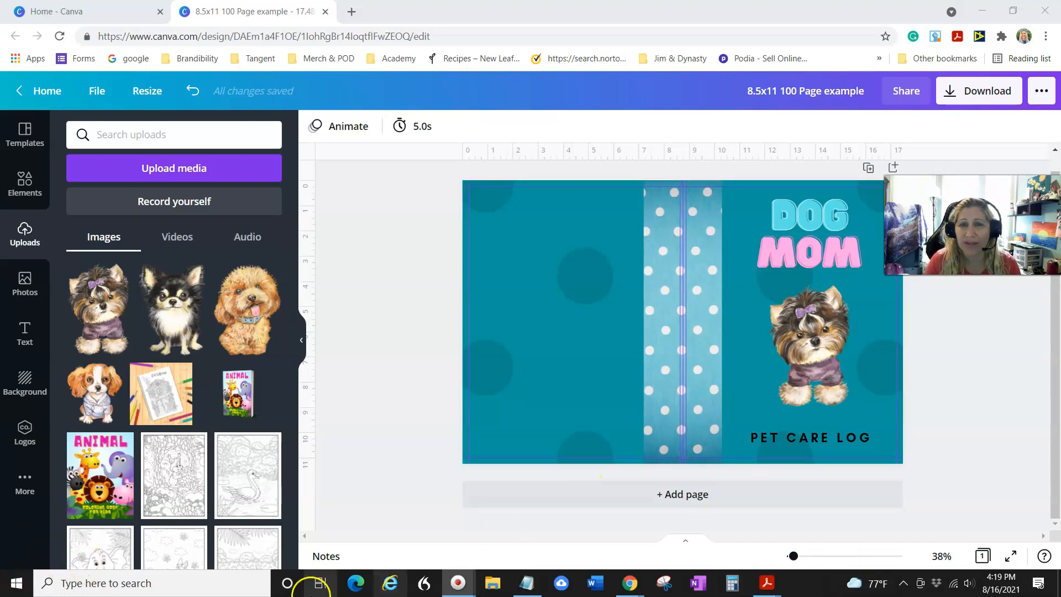
Switch to the Notepad template list, copy the 8.5x11 inches 100 pages cover link, and minimize the notes.
{"action": "left_click", "coordinate": [528, 585]}
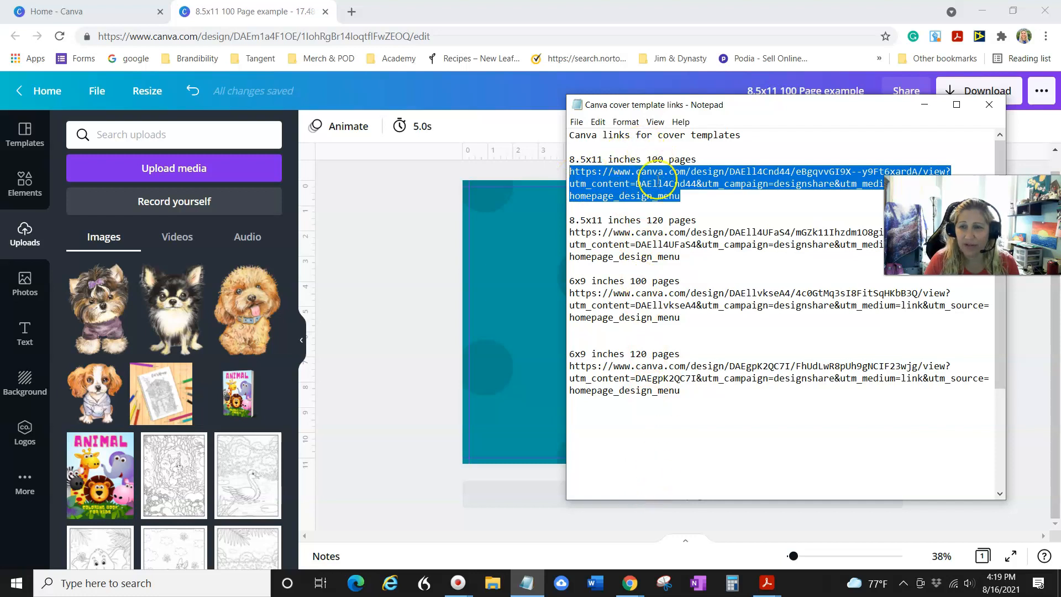
{"action": "left_click_drag", "start_coordinate": [684, 196], "coordinate": [565, 172]}
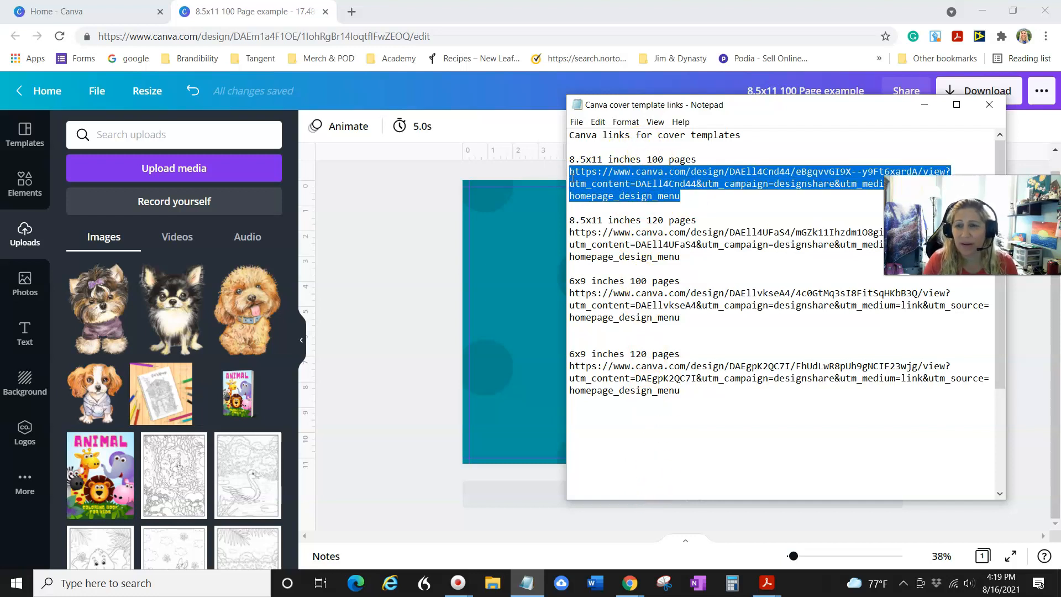
{"action": "right_click", "coordinate": [620, 178]}
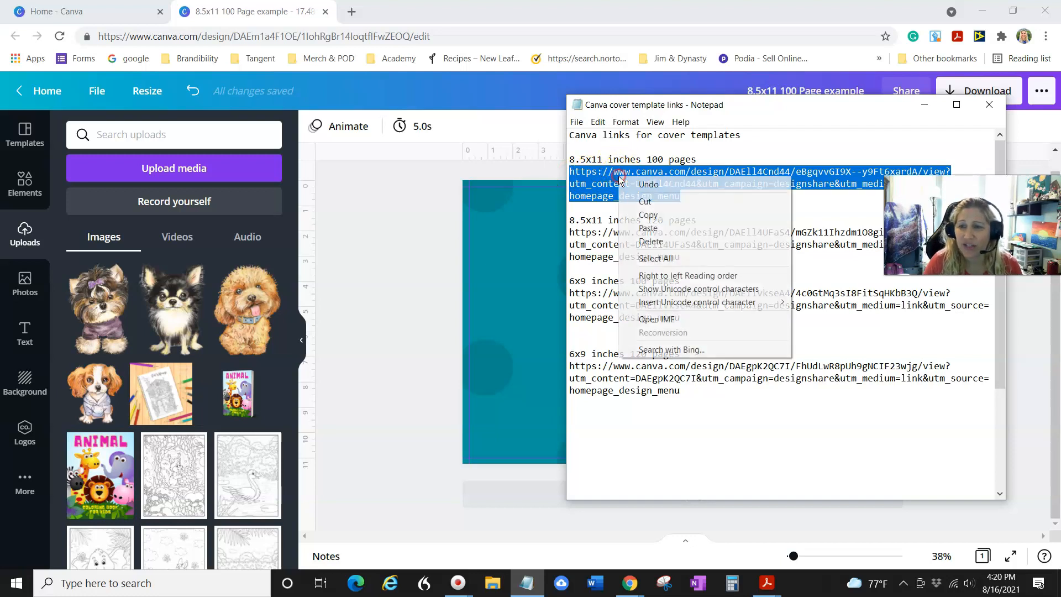
{"action": "left_click", "coordinate": [648, 215]}
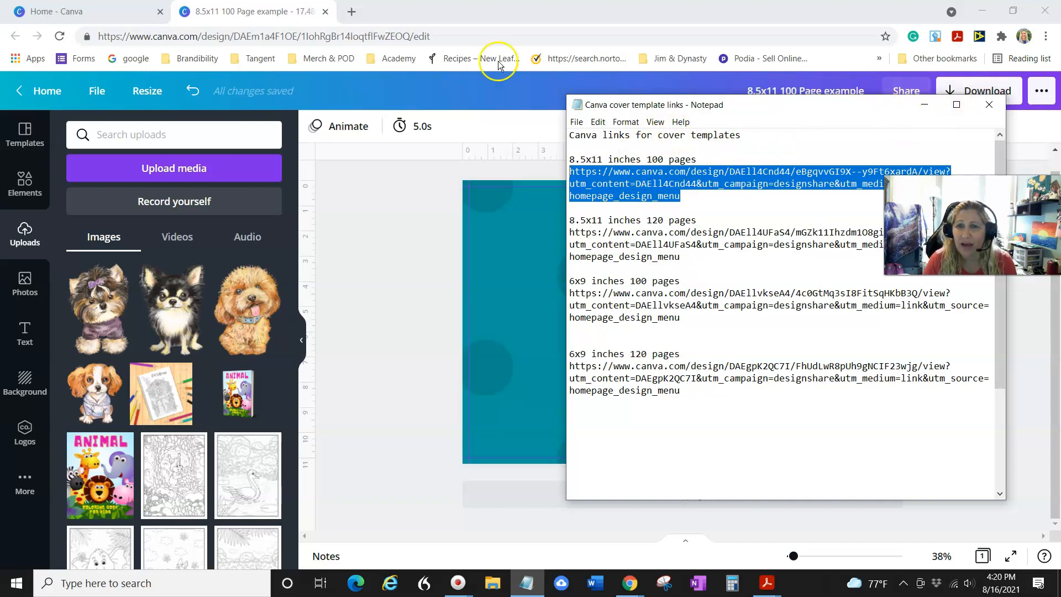
{"action": "left_click_drag", "start_coordinate": [813, 106], "coordinate": [791, 307]}
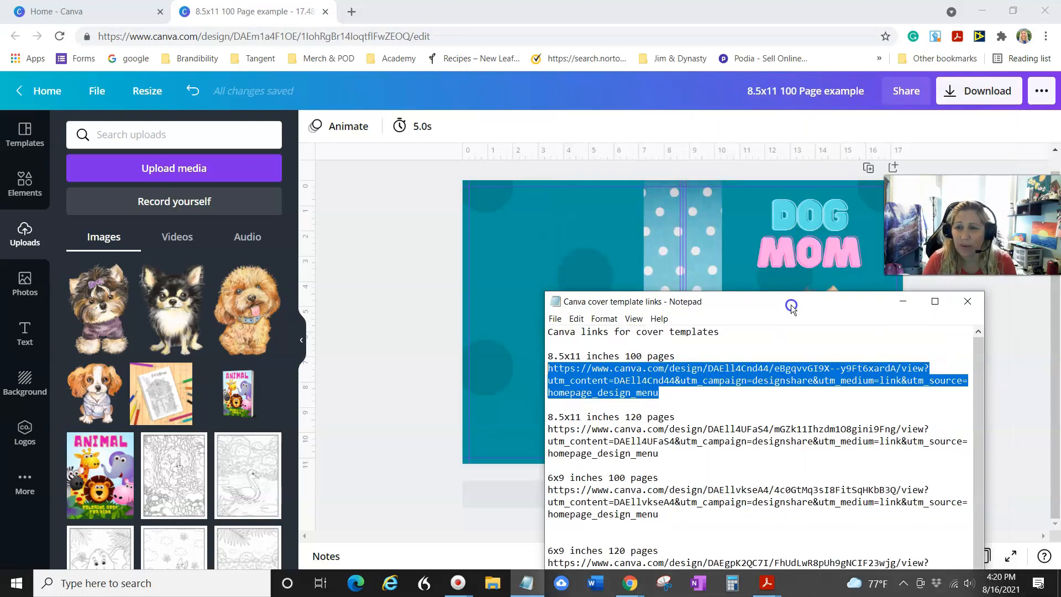
{"action": "left_click", "coordinate": [903, 301]}
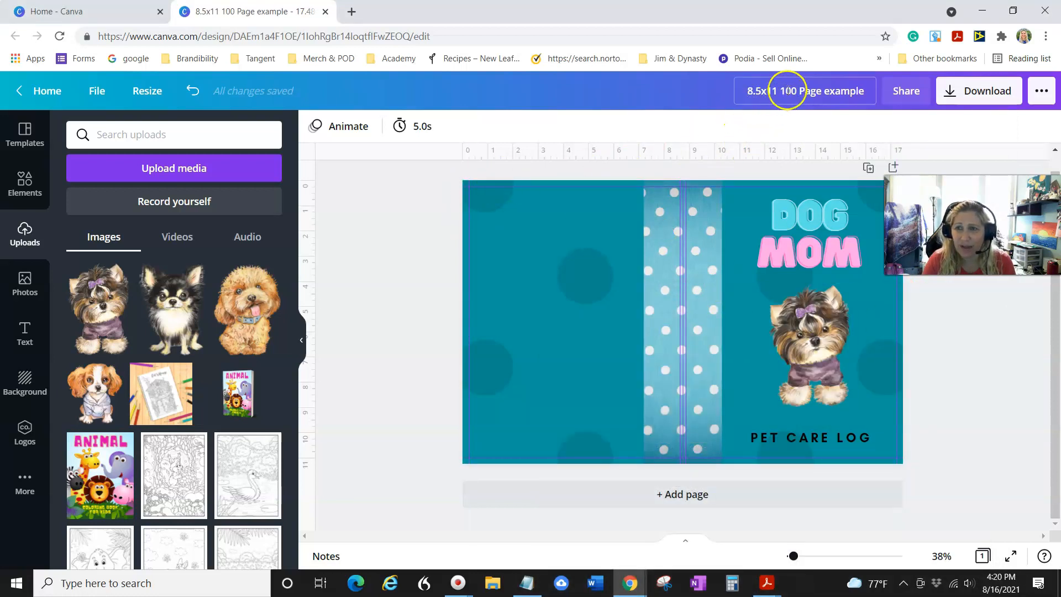
Examine the positions of the two vertical spine guides that run through the polka-dot strip on the cover.
{"action": "left_click", "coordinate": [747, 194]}
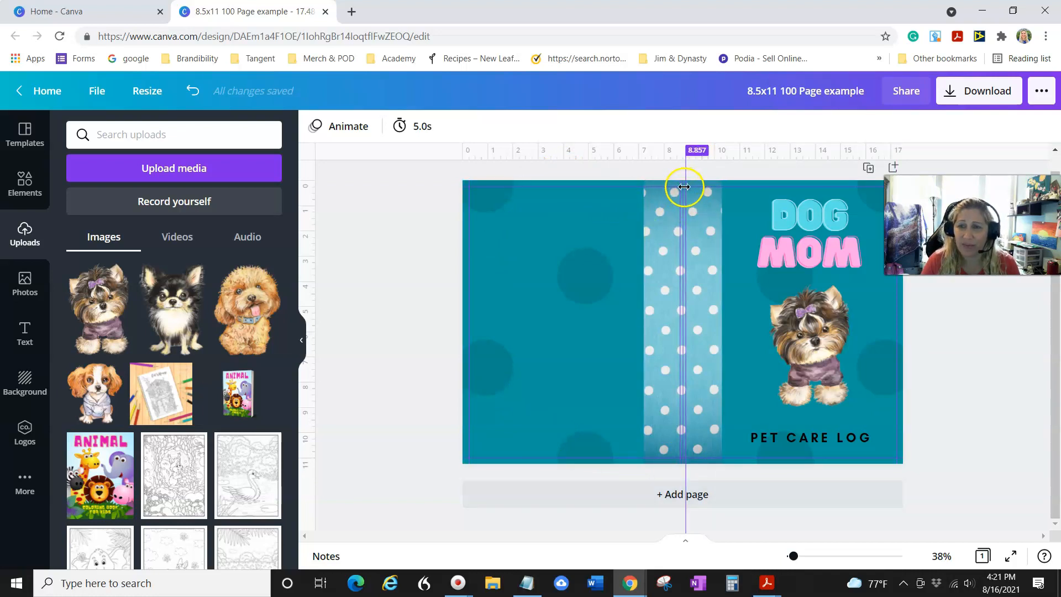
{"action": "left_click_drag", "start_coordinate": [679, 194], "coordinate": [684, 235]}
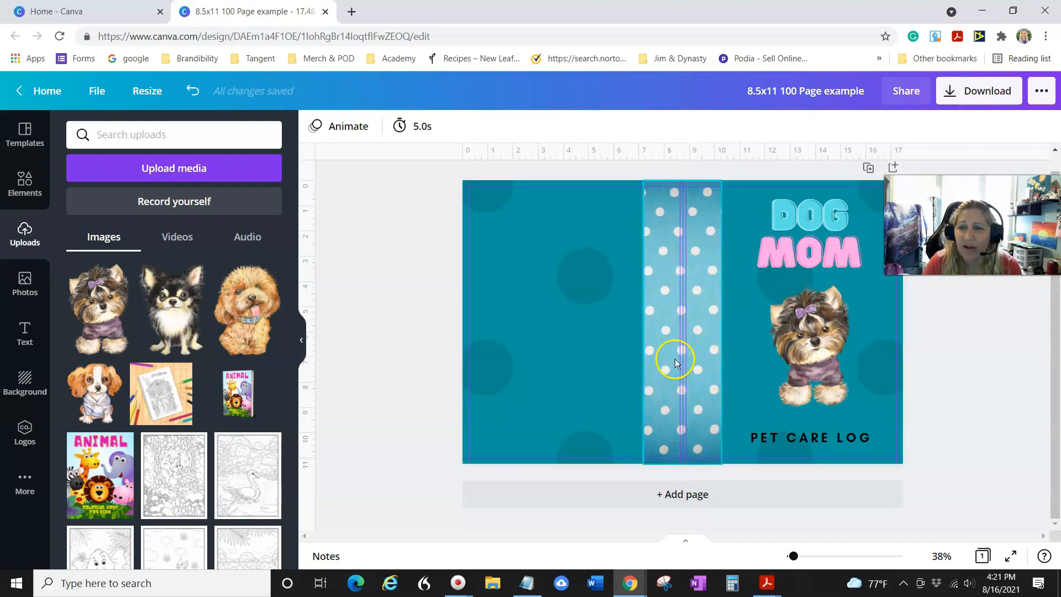
{"action": "left_click_drag", "start_coordinate": [681, 301], "coordinate": [685, 298]}
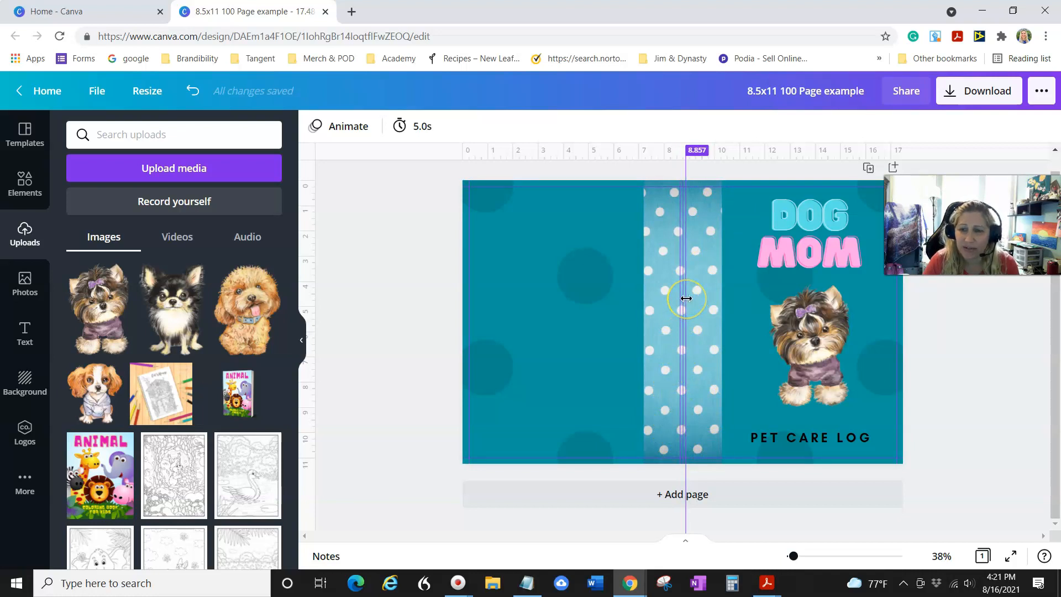
{"action": "left_click", "coordinate": [685, 296]}
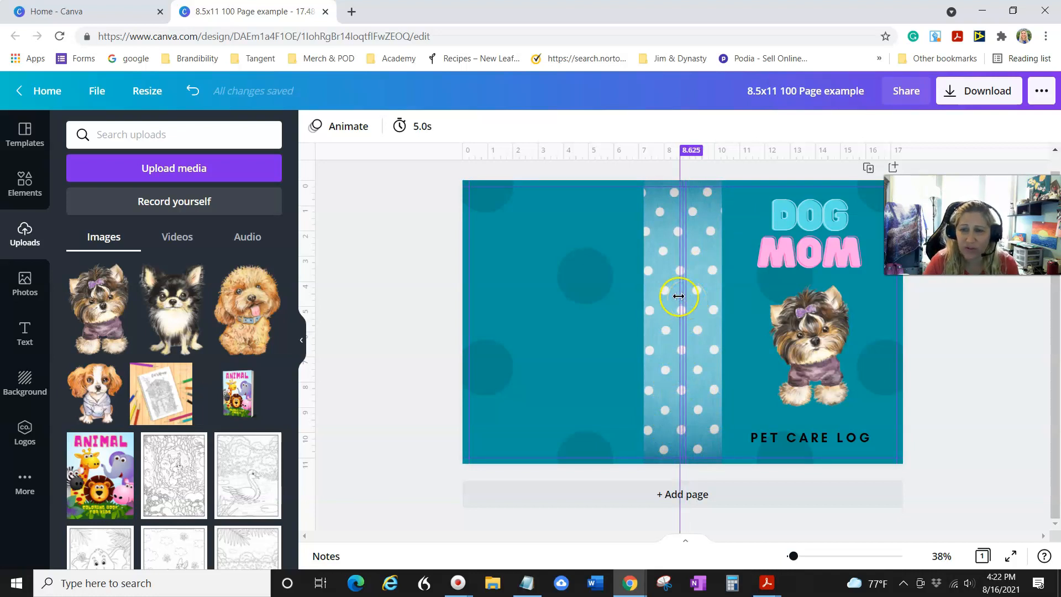
{"action": "left_click_drag", "start_coordinate": [686, 267], "coordinate": [680, 271]}
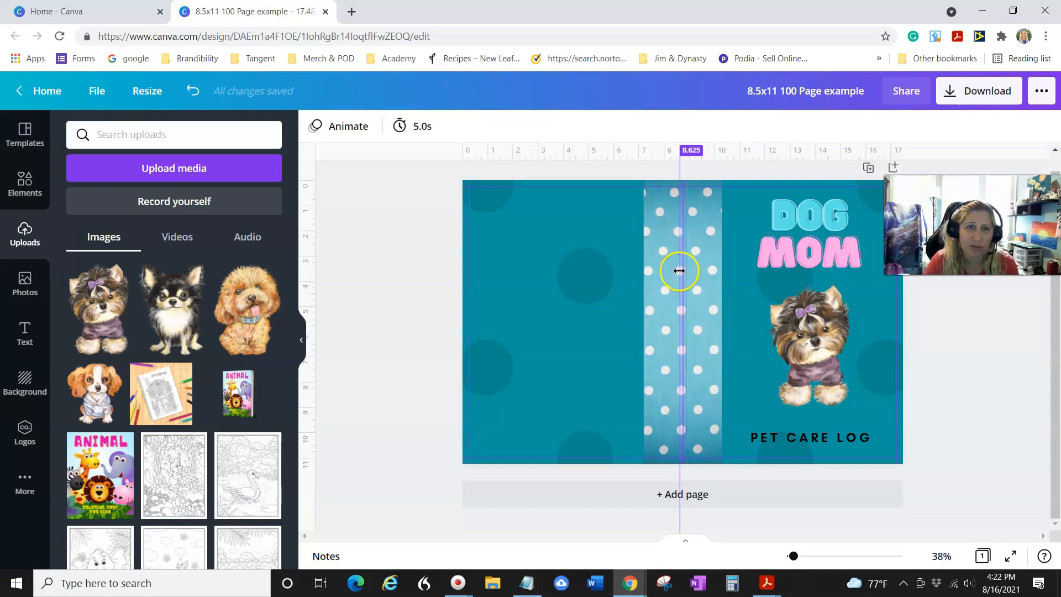
{"action": "left_click_drag", "start_coordinate": [679, 270], "coordinate": [681, 274]}
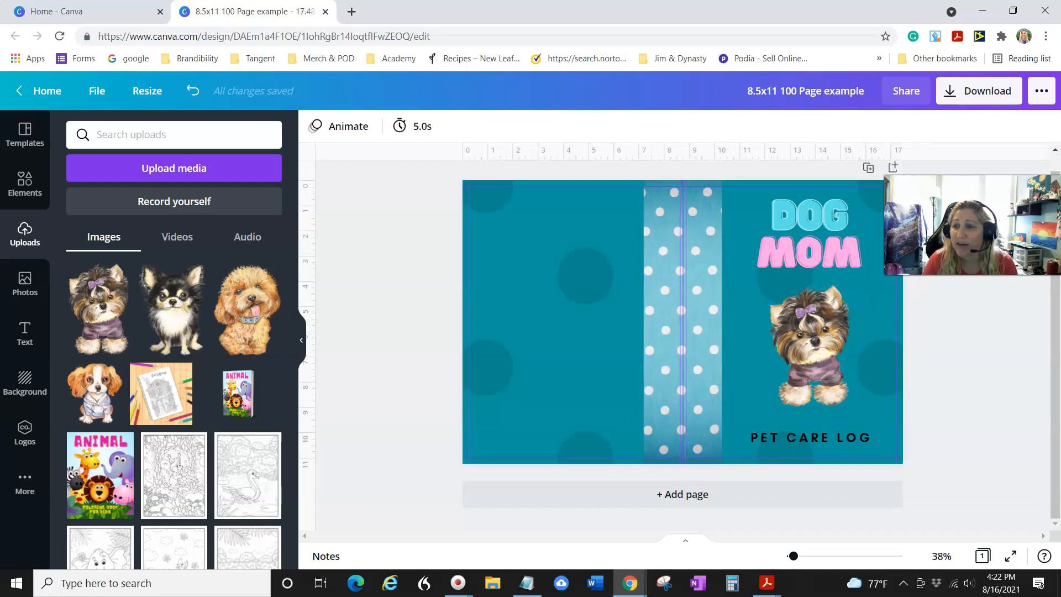
{"action": "left_click", "coordinate": [698, 489]}
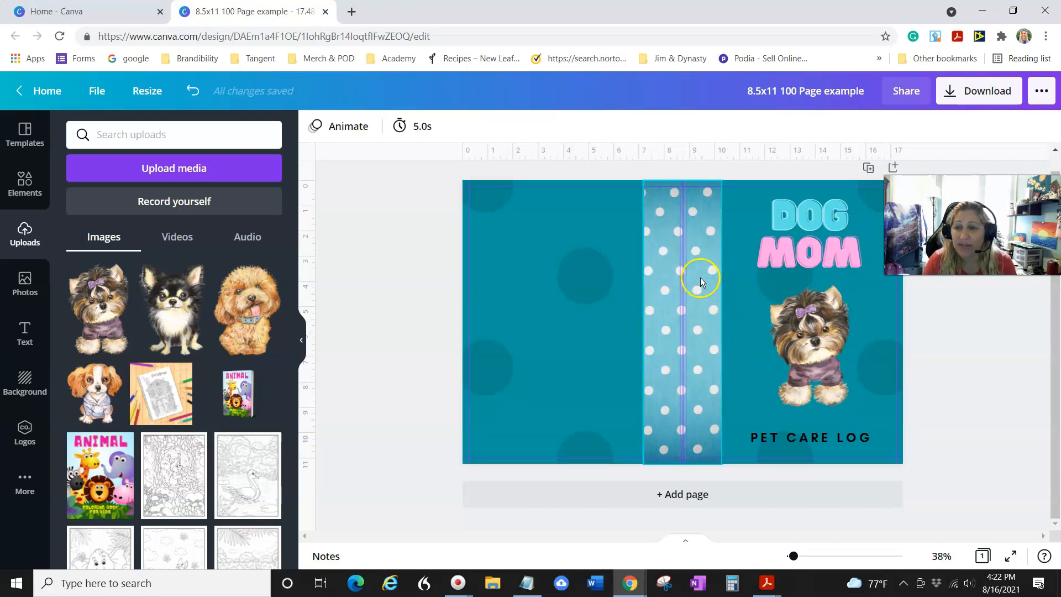
Try fitting the polka-dot strip between the two spine guides, and undo both the move and the narrowing.
{"action": "left_click_drag", "start_coordinate": [700, 277], "coordinate": [663, 280]}
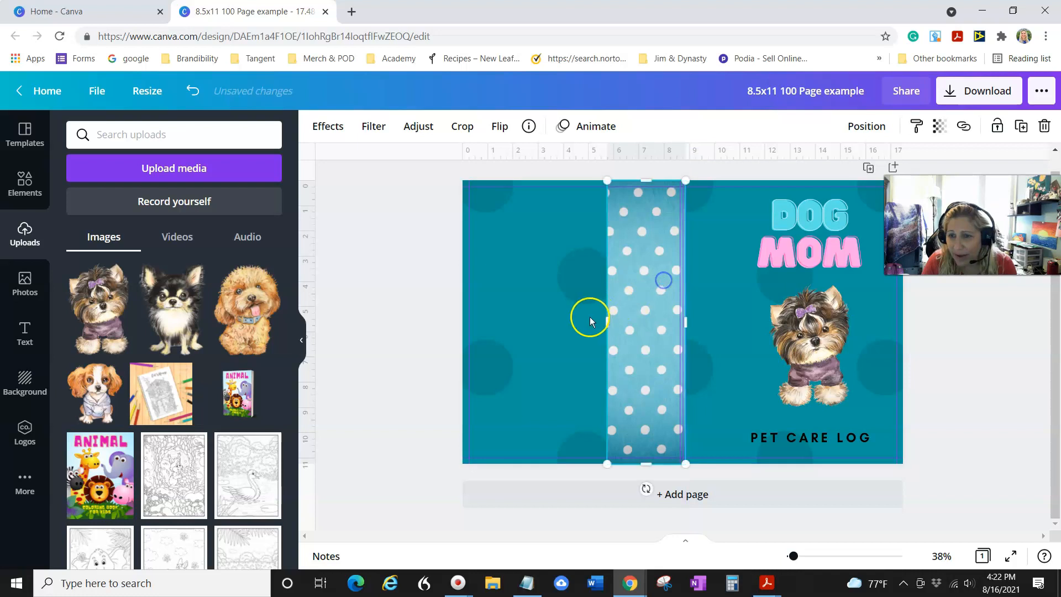
{"action": "left_click_drag", "start_coordinate": [660, 323], "coordinate": [679, 321]}
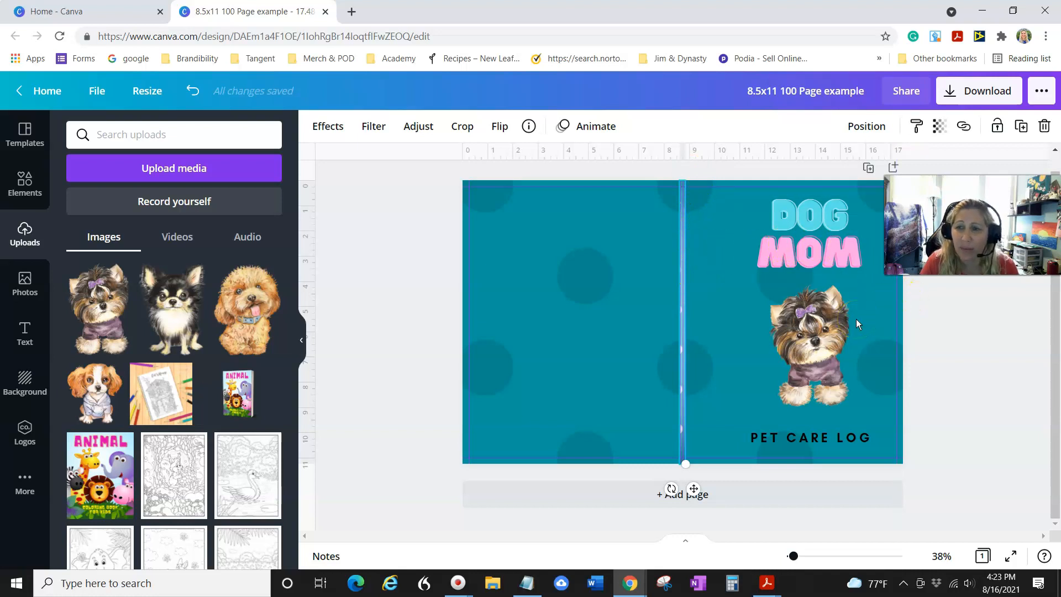
{"action": "left_click", "coordinate": [193, 87]}
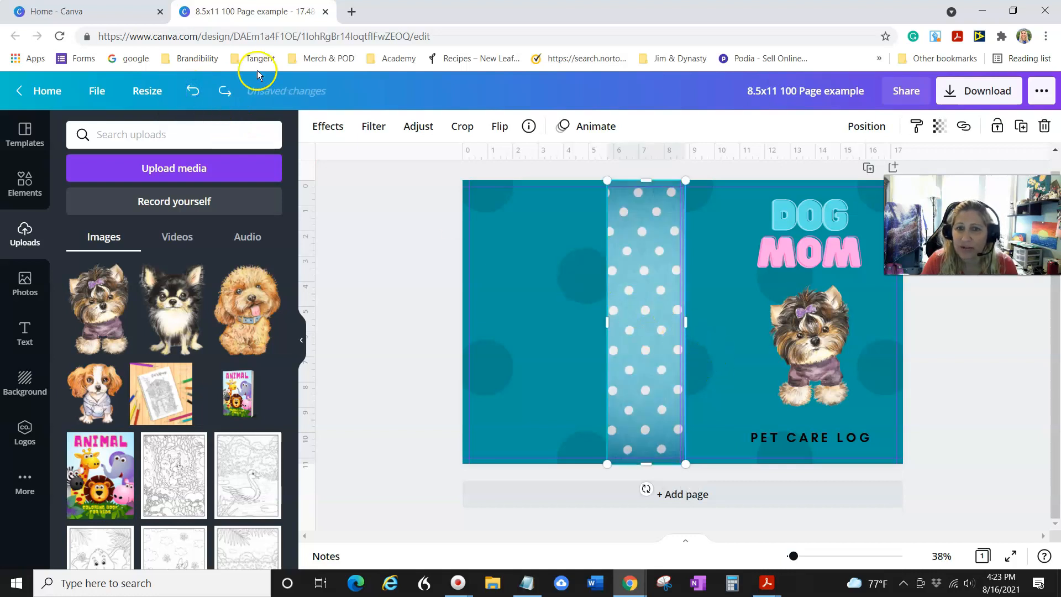
{"action": "left_click", "coordinate": [191, 90]}
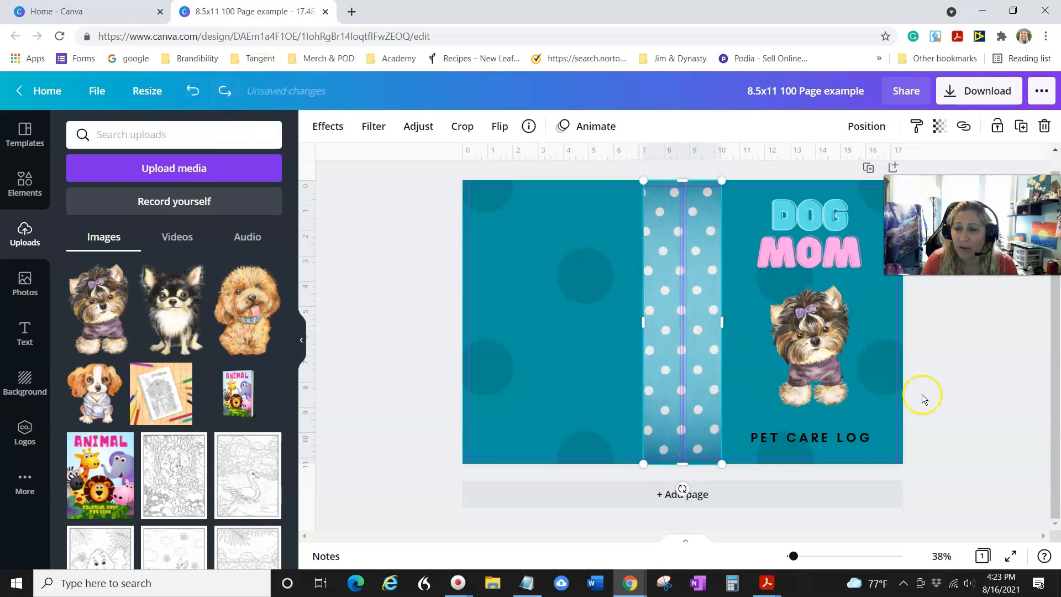
{"action": "left_click", "coordinate": [969, 384]}
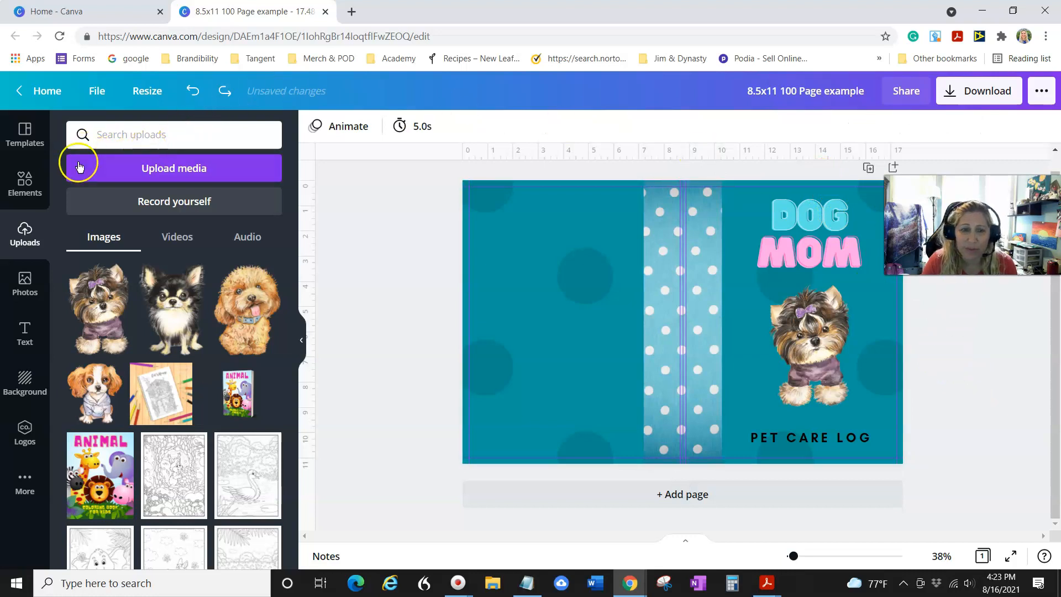
Search the design elements for "rectangle".
{"action": "left_click", "coordinate": [21, 193]}
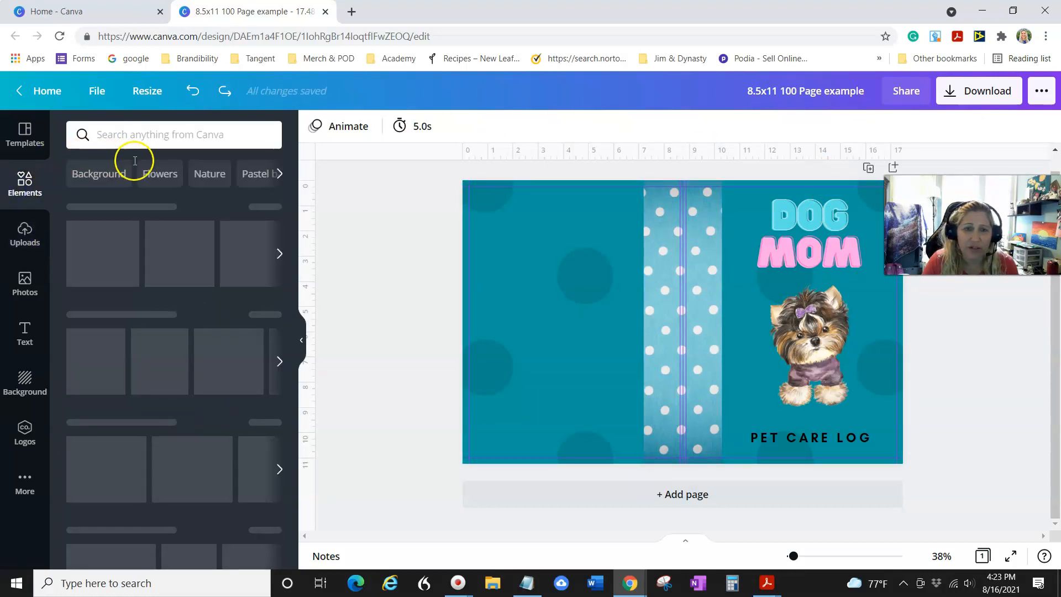
{"action": "left_click", "coordinate": [124, 134]}
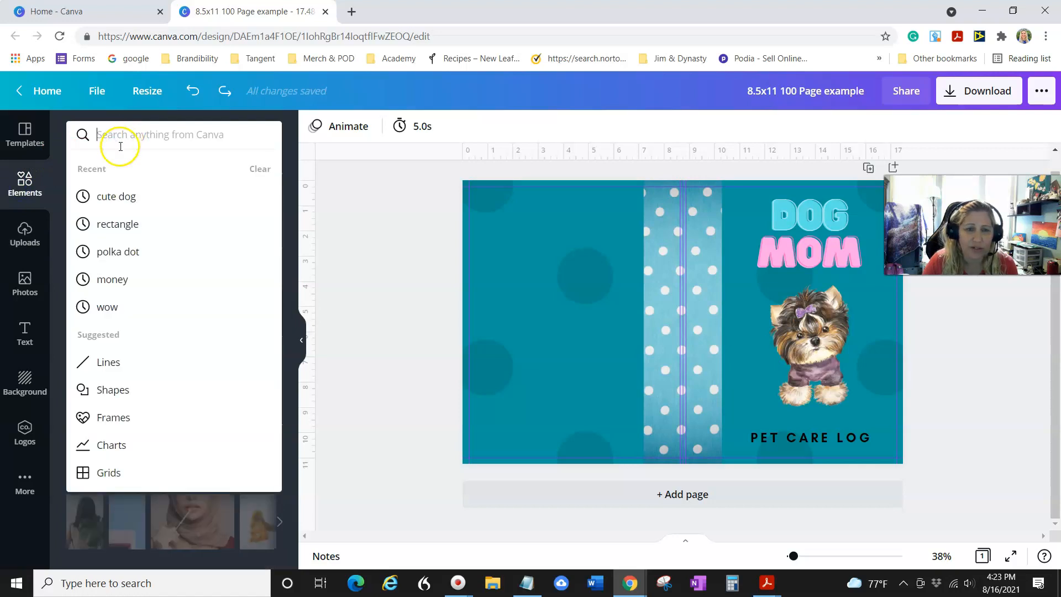
{"action": "left_click", "coordinate": [113, 222]}
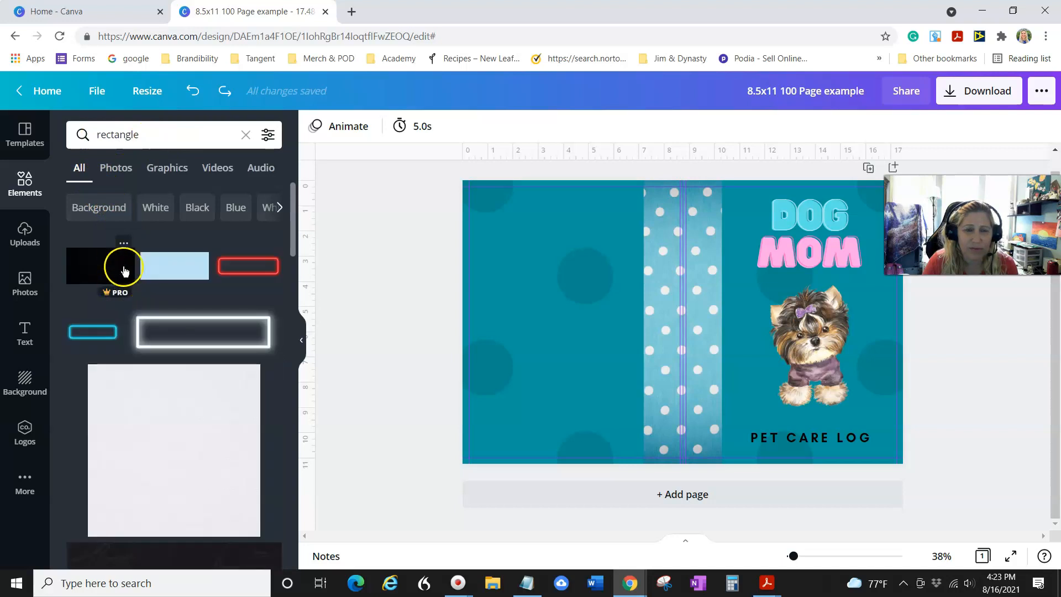
Add the white textured rectangle and fit its width between the polka-dot strip and the front cover's outer margin guide.
{"action": "left_click", "coordinate": [169, 431]}
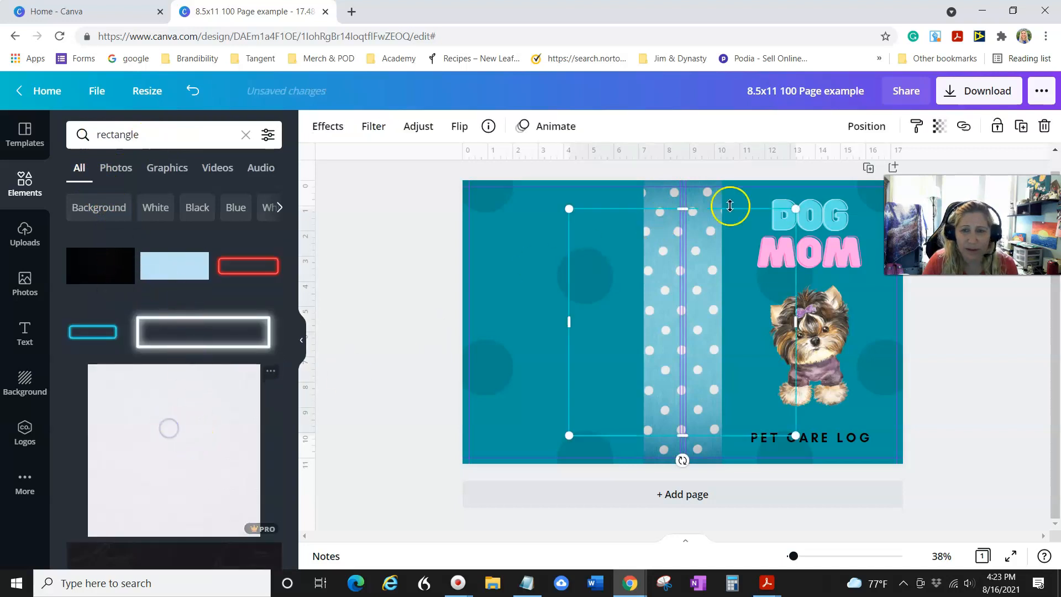
{"action": "left_click_drag", "start_coordinate": [563, 316], "coordinate": [716, 317]}
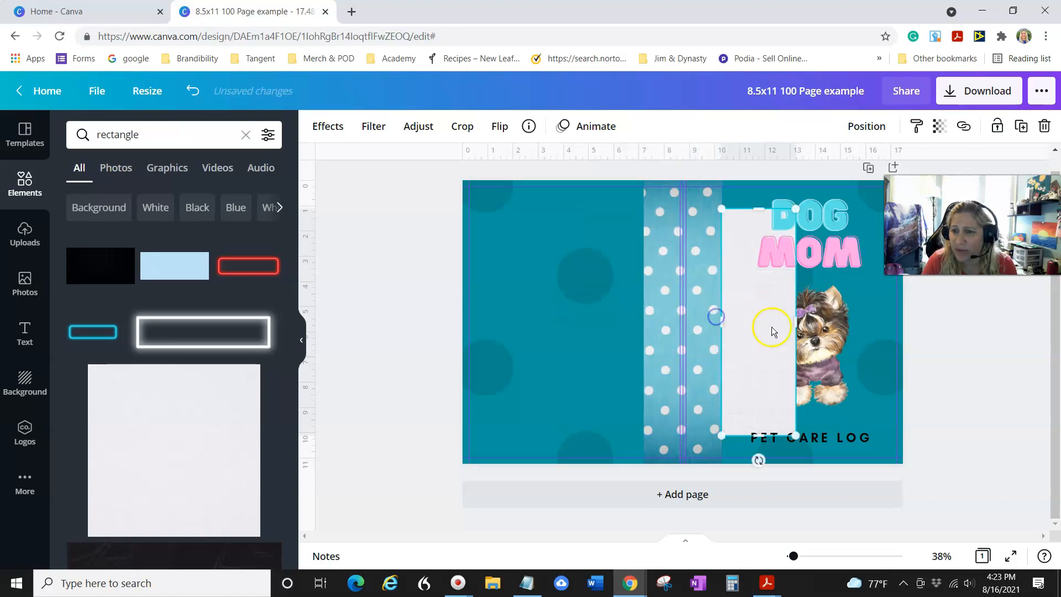
{"action": "left_click_drag", "start_coordinate": [800, 321], "coordinate": [896, 320]}
Send the white rectangle to the back, behind the DOG MOM title, dog image and PET CARE LOG text.
{"action": "left_click", "coordinate": [738, 320]}
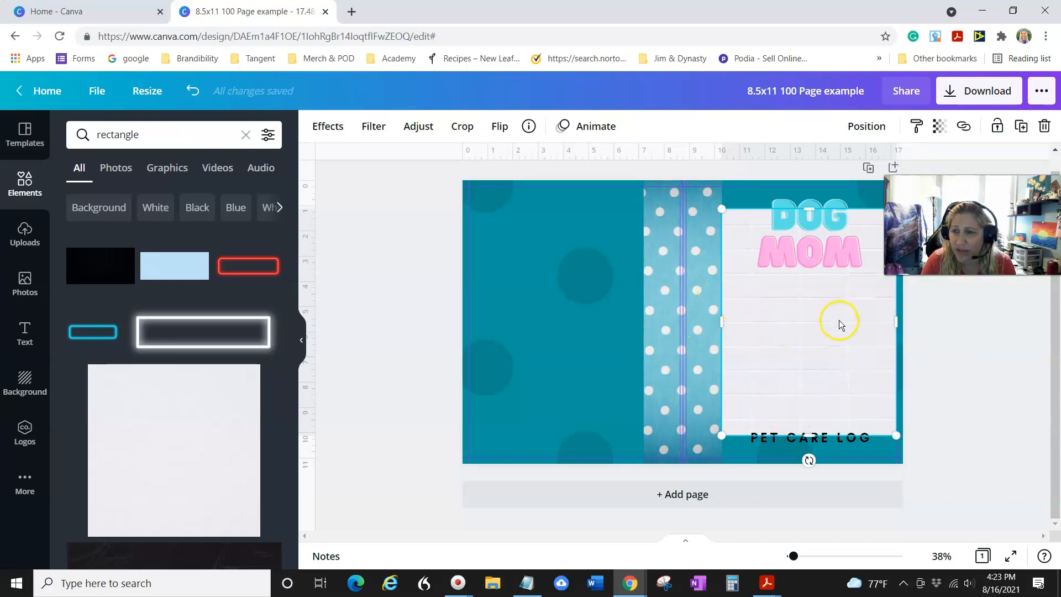
{"action": "left_click", "coordinate": [862, 128]}
{"action": "left_click", "coordinate": [808, 192]}
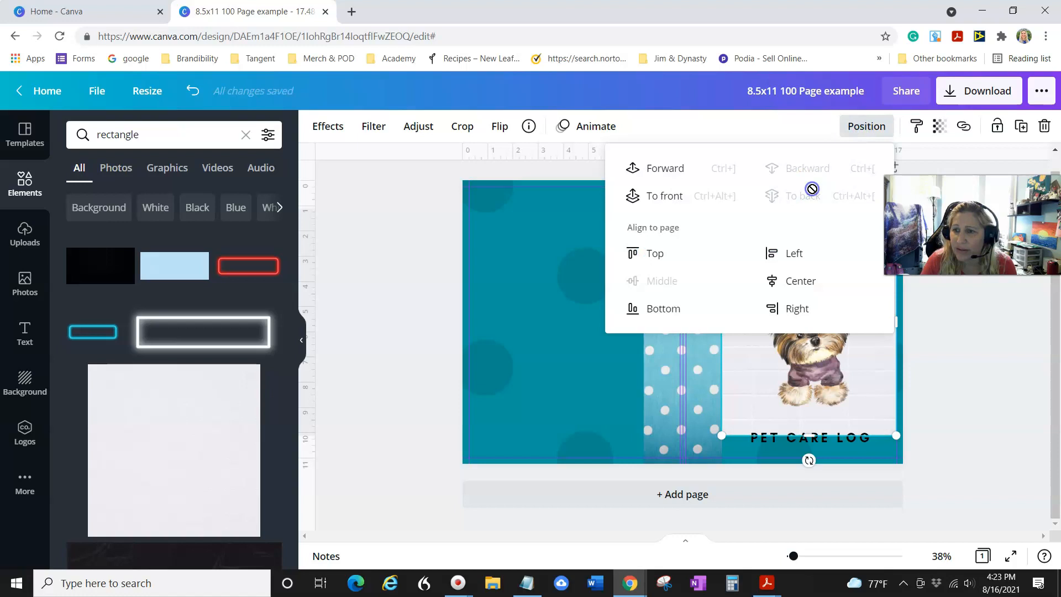
{"action": "left_click", "coordinate": [1004, 374]}
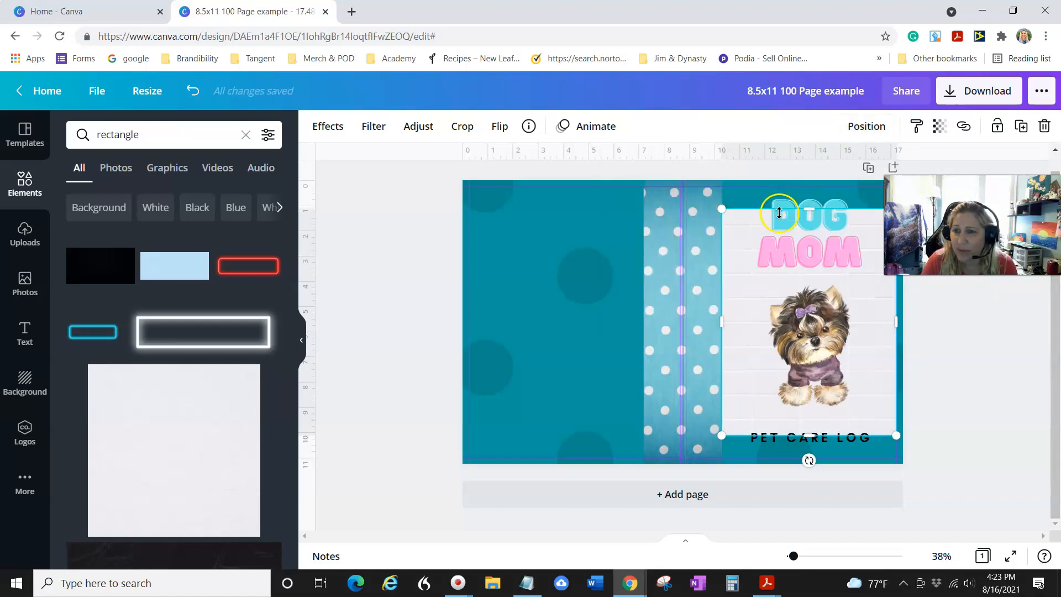
Center-align the DOG MOM title, dog image and PET CARE LOG text with the white rectangle, and delete the rectangle.
{"action": "left_click", "coordinate": [789, 226]}
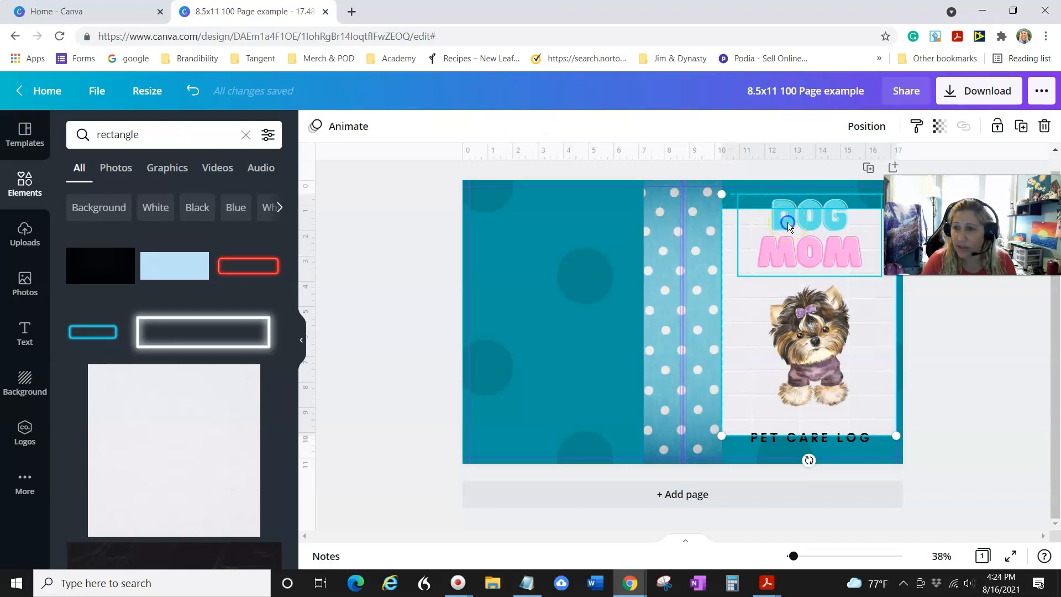
{"action": "left_click_drag", "start_coordinate": [826, 436], "coordinate": [832, 464]}
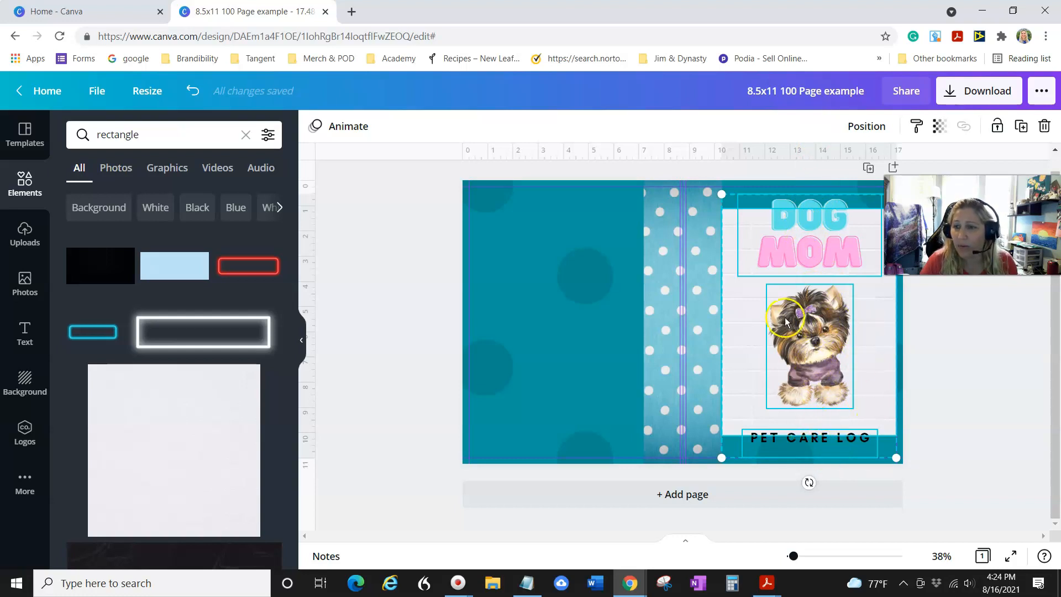
{"action": "left_click", "coordinate": [868, 126]}
{"action": "left_click", "coordinate": [799, 284]}
{"action": "left_click", "coordinate": [950, 358]}
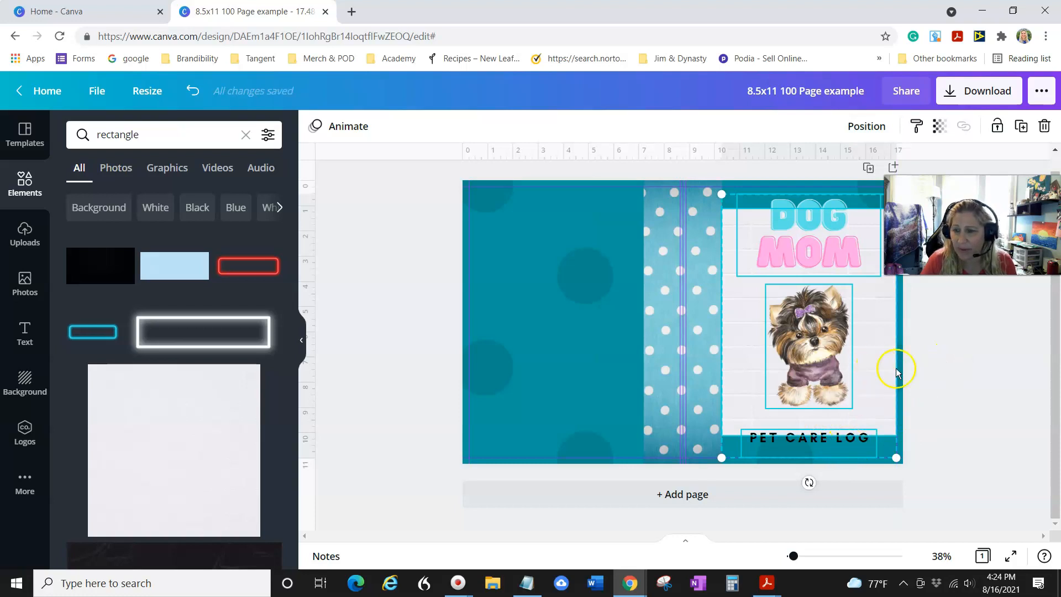
{"action": "left_click", "coordinate": [874, 329]}
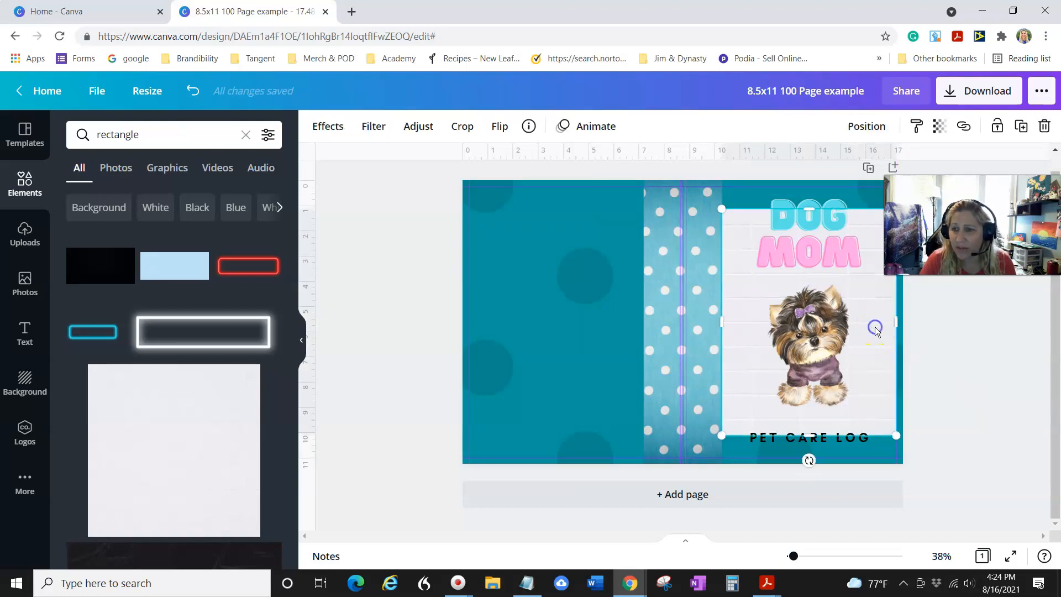
{"action": "key", "text": "Delete"}
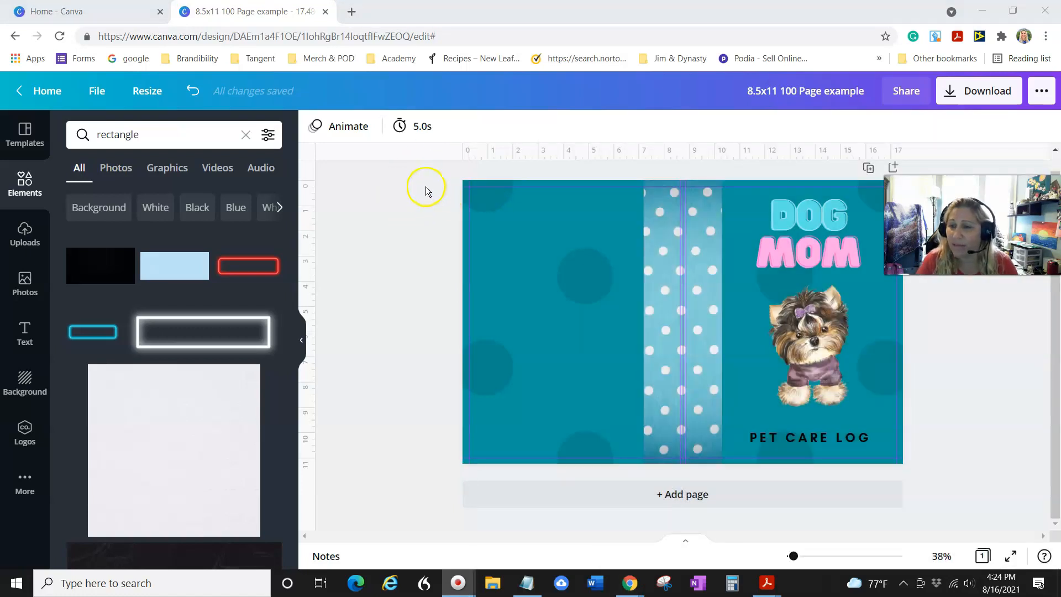
Narrow the polka-dot strip from both sides so it fills only the spine between the two guides.
{"action": "left_click", "coordinate": [711, 301]}
{"action": "left_click_drag", "start_coordinate": [718, 322], "coordinate": [681, 323]}
{"action": "left_click", "coordinate": [640, 322]}
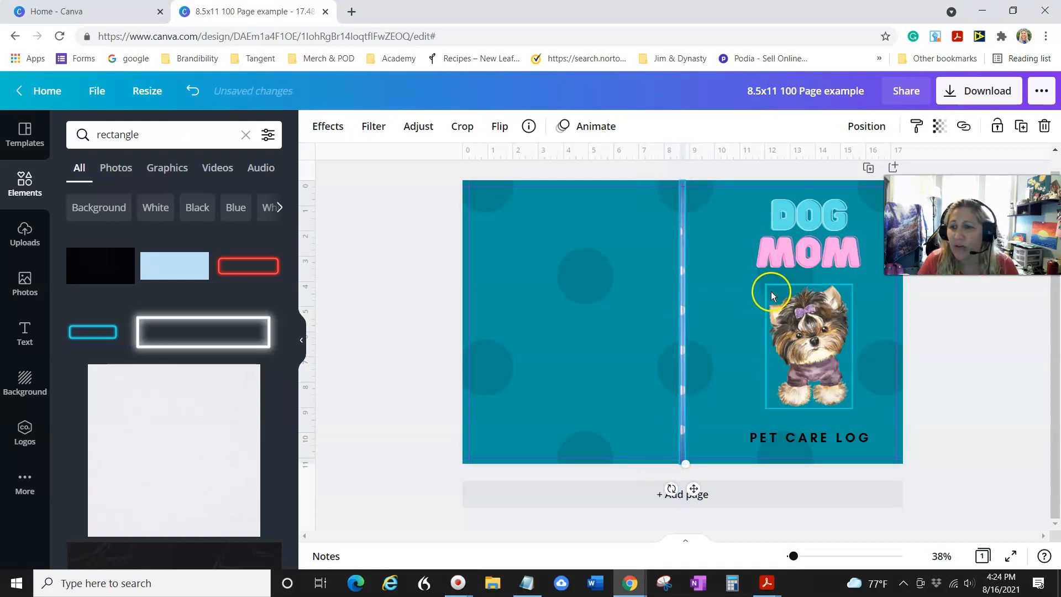
Add the white textured rectangle over the front cover and fit its width between the spine strip and the outer margin guide.
{"action": "left_click_drag", "start_coordinate": [206, 474], "coordinate": [544, 421]}
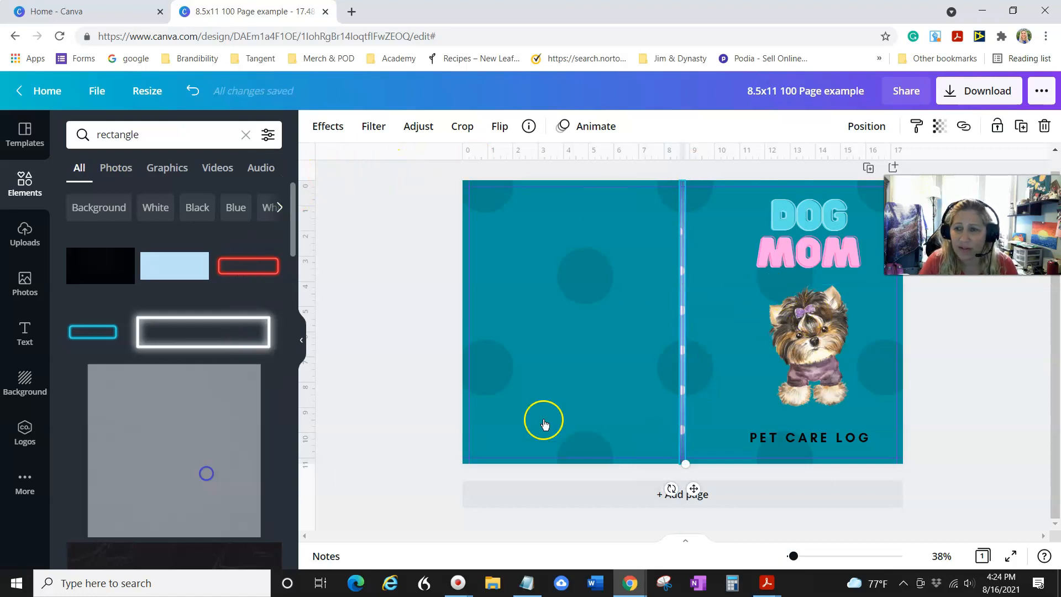
{"action": "left_click", "coordinate": [221, 430]}
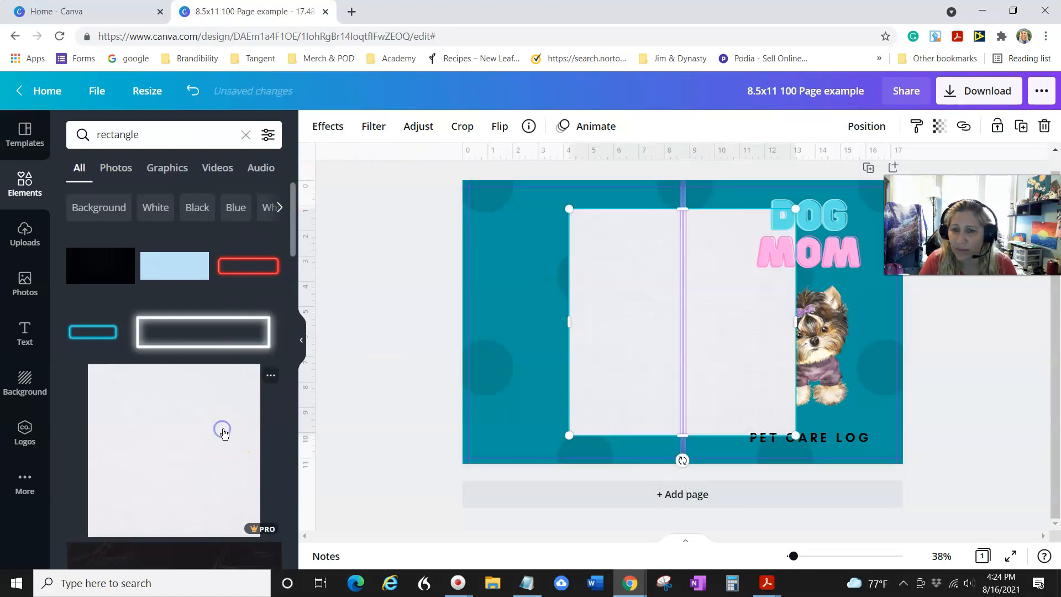
{"action": "left_click_drag", "start_coordinate": [627, 308], "coordinate": [747, 285]}
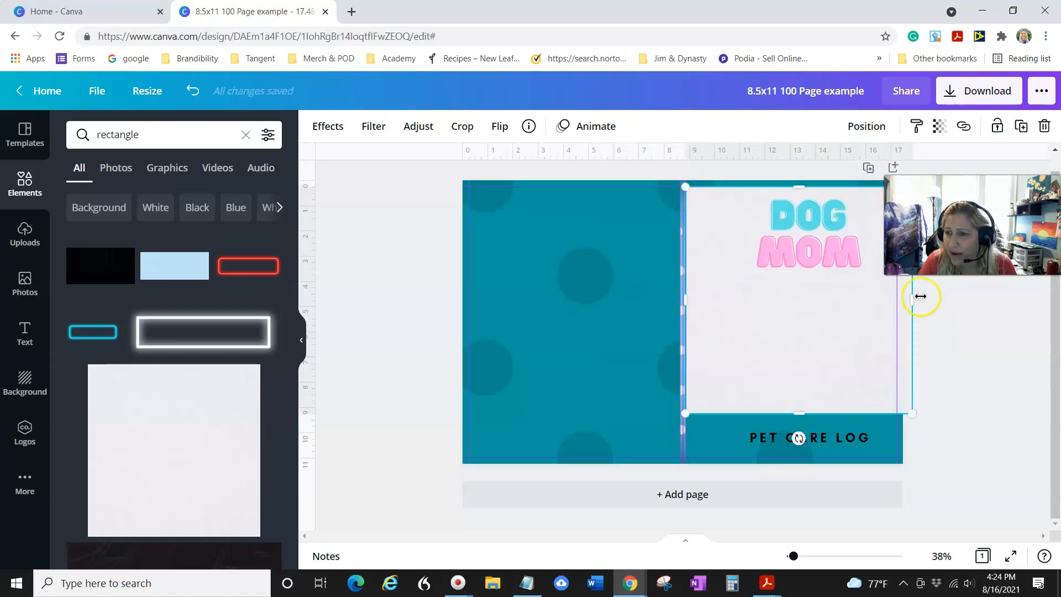
{"action": "left_click_drag", "start_coordinate": [914, 300], "coordinate": [895, 300]}
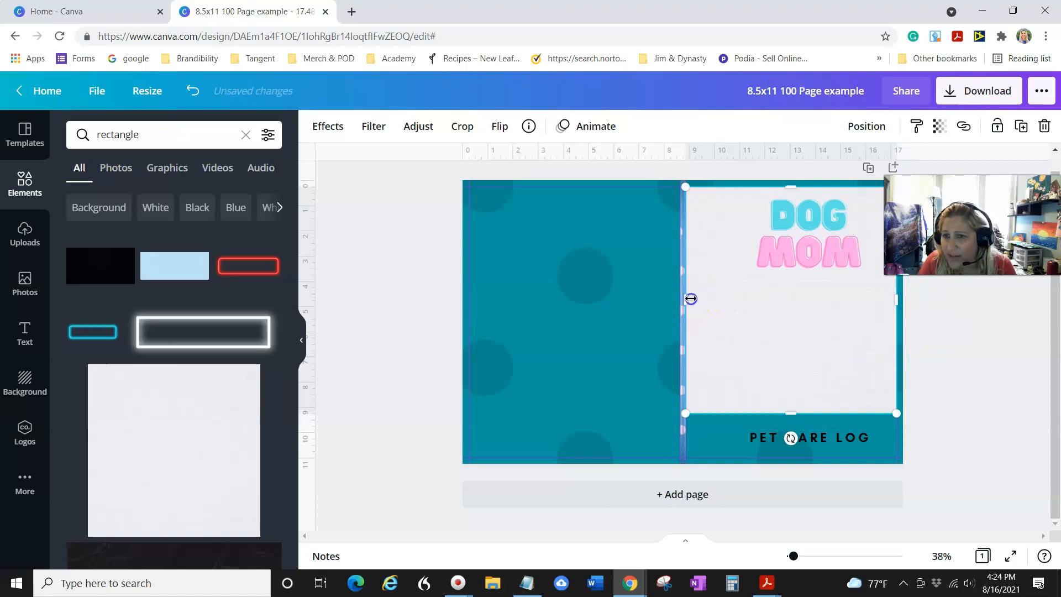
{"action": "left_click_drag", "start_coordinate": [693, 298], "coordinate": [695, 300]}
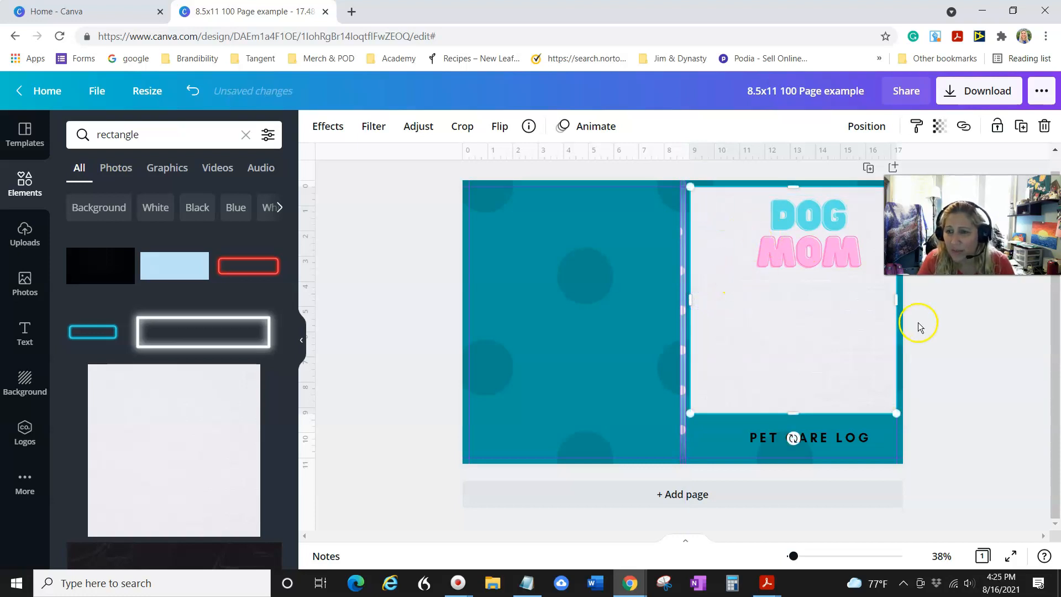
{"action": "key", "text": "Left"}
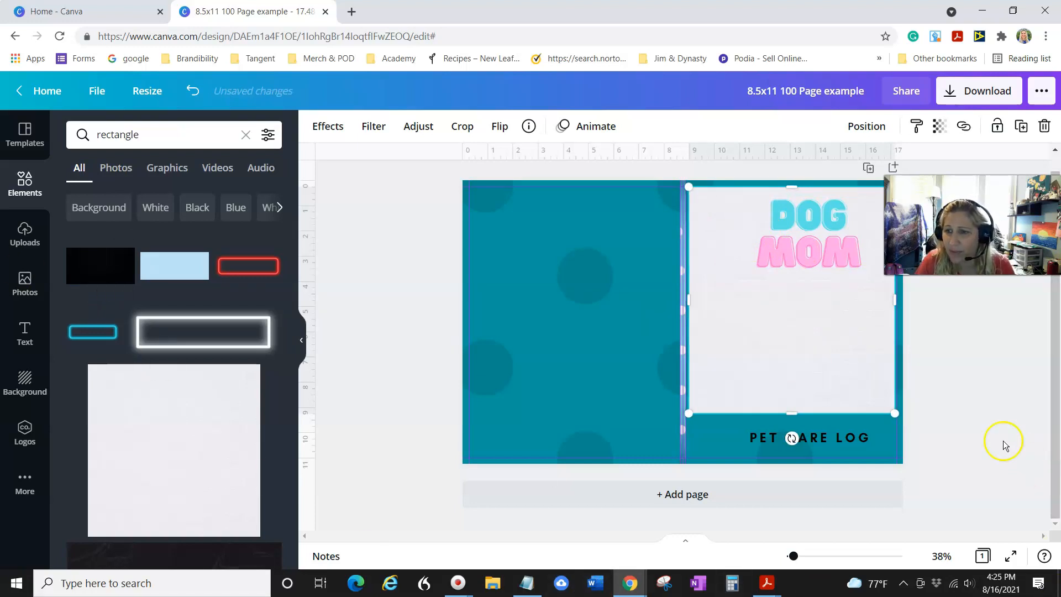
Send the white rectangle backward so it sits behind the dog image on the front cover.
{"action": "left_click", "coordinate": [822, 231]}
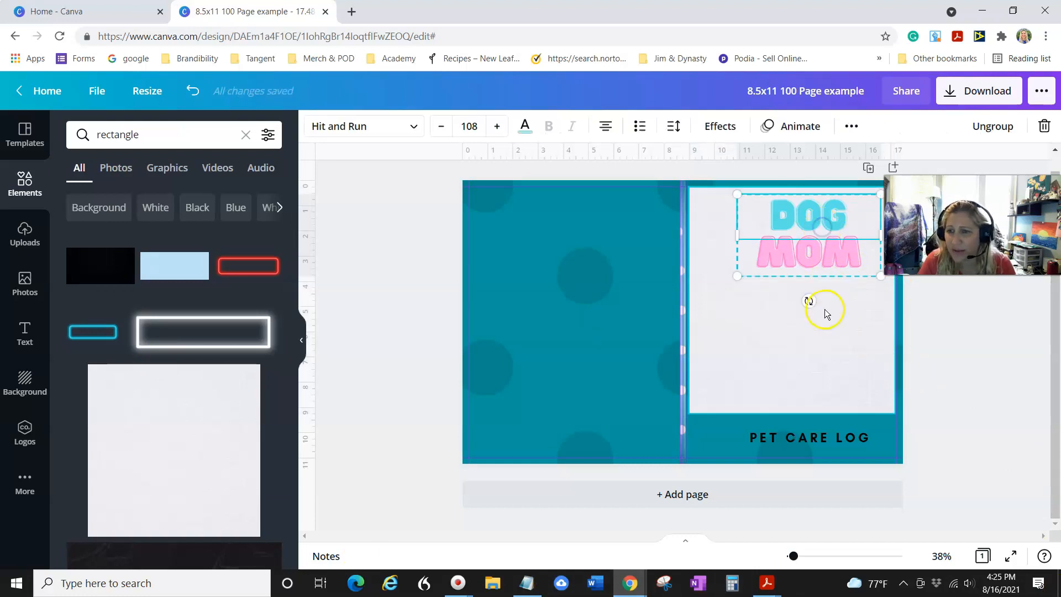
{"action": "left_click", "coordinate": [775, 353]}
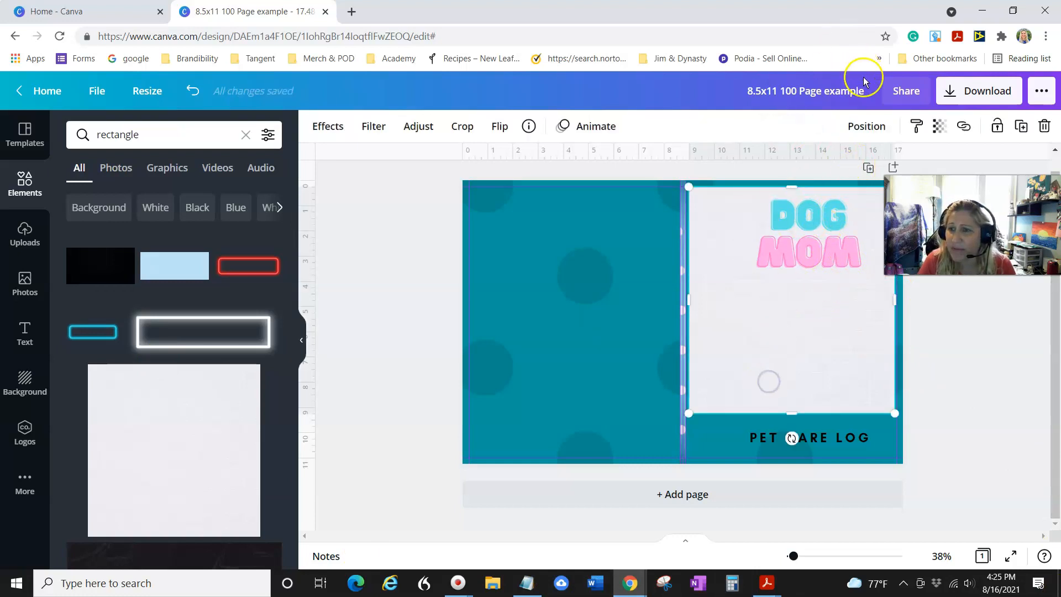
{"action": "left_click", "coordinate": [860, 127]}
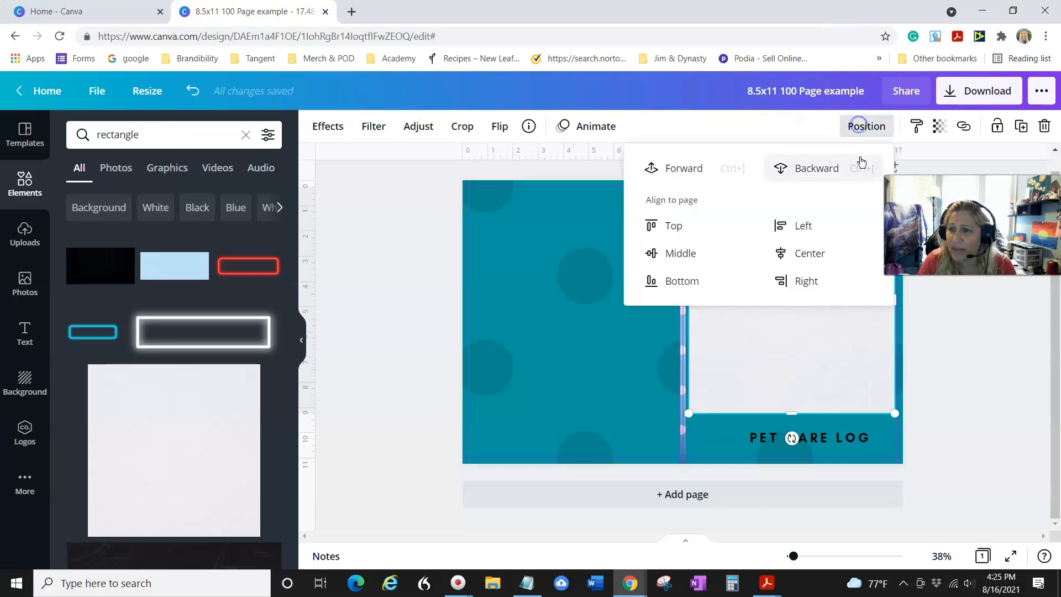
{"action": "left_click", "coordinate": [826, 168]}
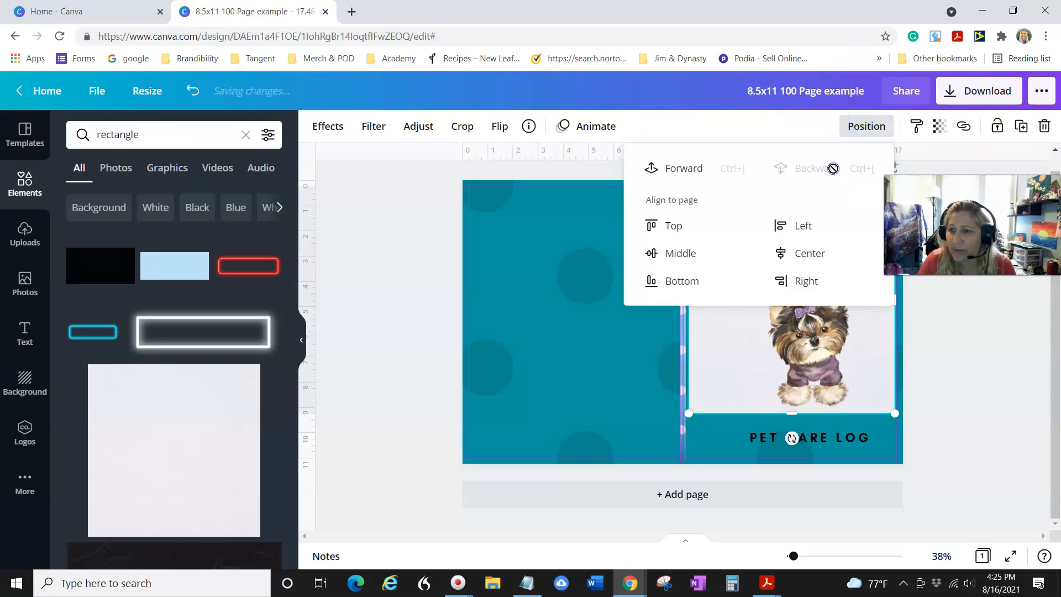
{"action": "left_click", "coordinate": [982, 411]}
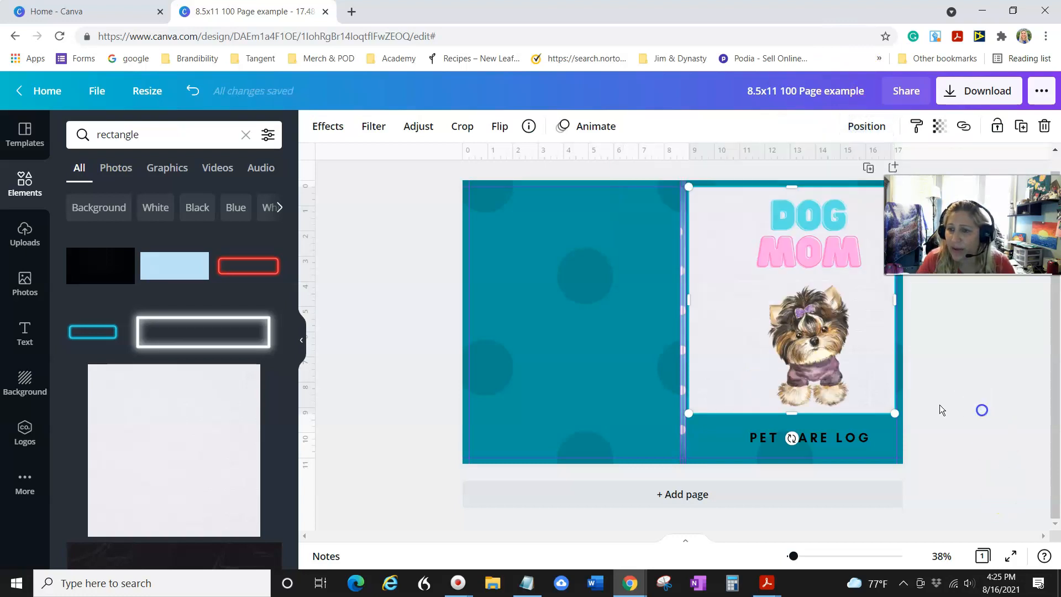
Center-align the PET CARE LOG text, dog image and DOG MOM title with the white rectangle, and delete the rectangle.
{"action": "left_click", "coordinate": [828, 437], "text": "shift"}
{"action": "left_click", "coordinate": [838, 363], "text": "shift"}
{"action": "left_click", "coordinate": [843, 268], "text": "shift"}
{"action": "left_click", "coordinate": [872, 126]}
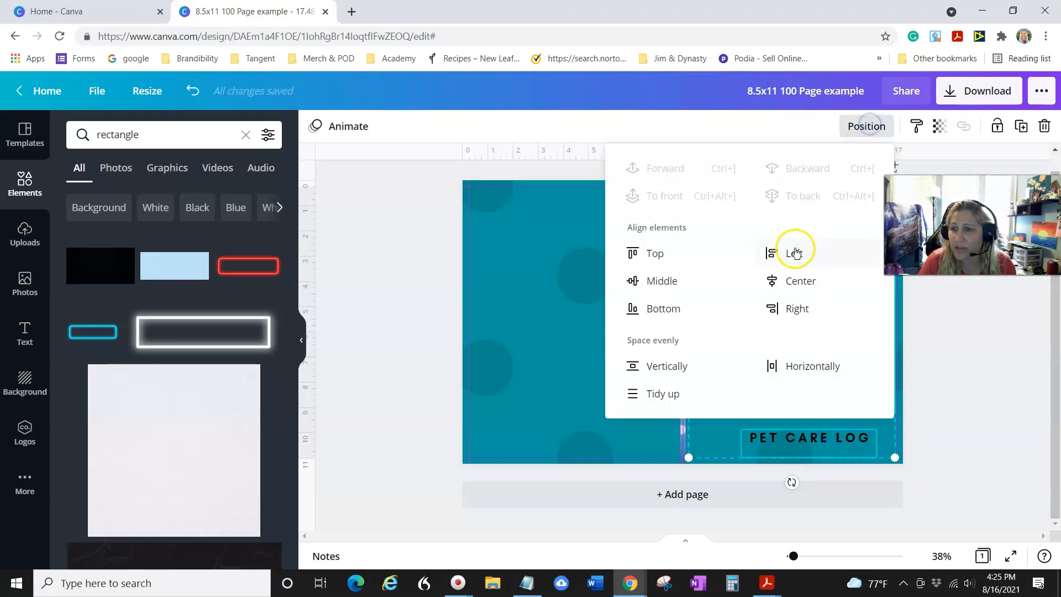
{"action": "left_click", "coordinate": [790, 278]}
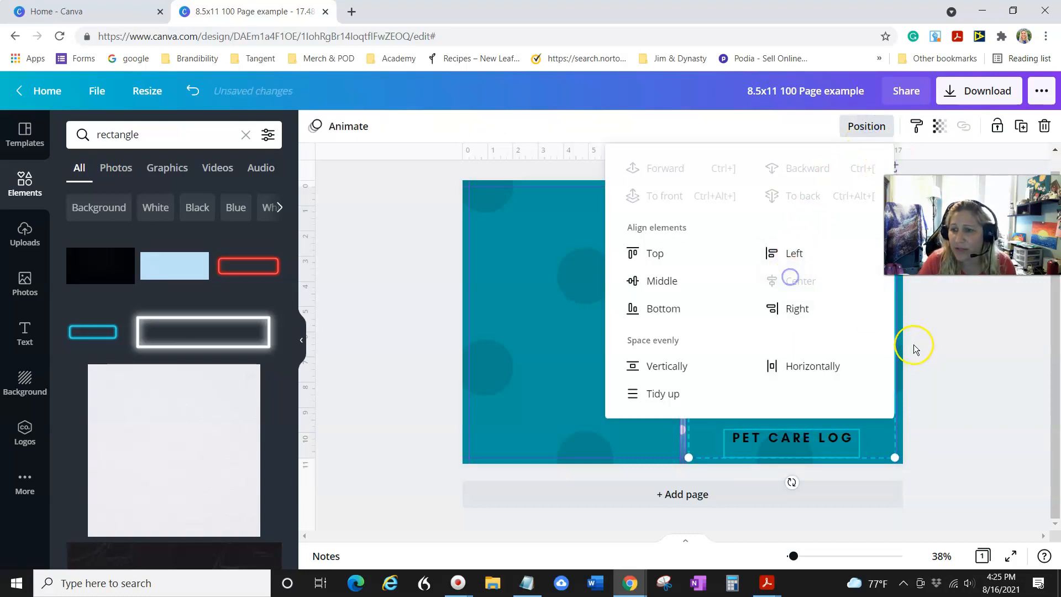
{"action": "left_click", "coordinate": [978, 343]}
{"action": "left_click", "coordinate": [873, 353]}
{"action": "key", "text": "Delete"}
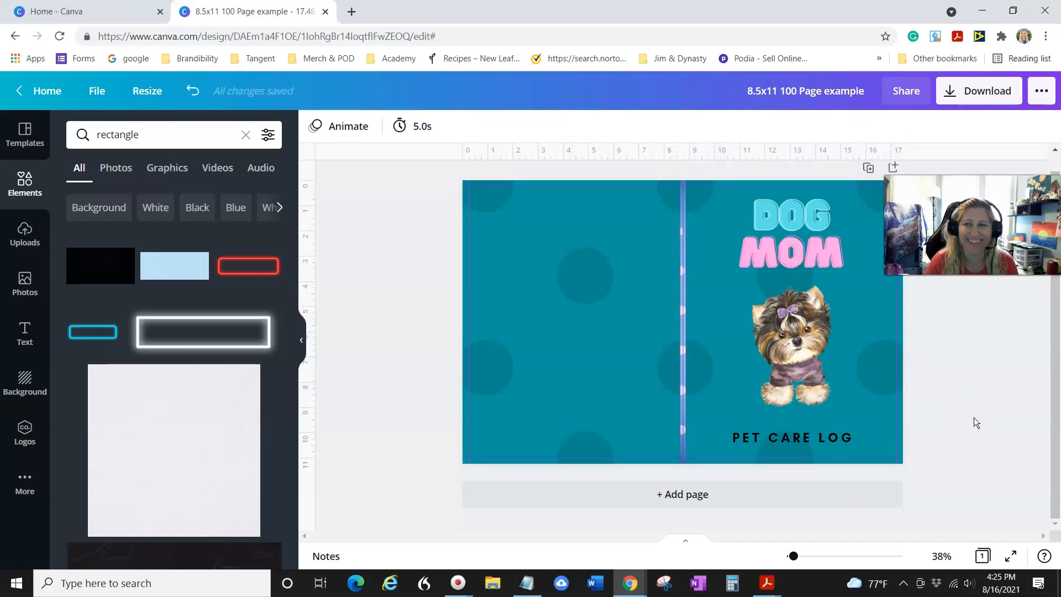
{"action": "left_click", "coordinate": [986, 437]}
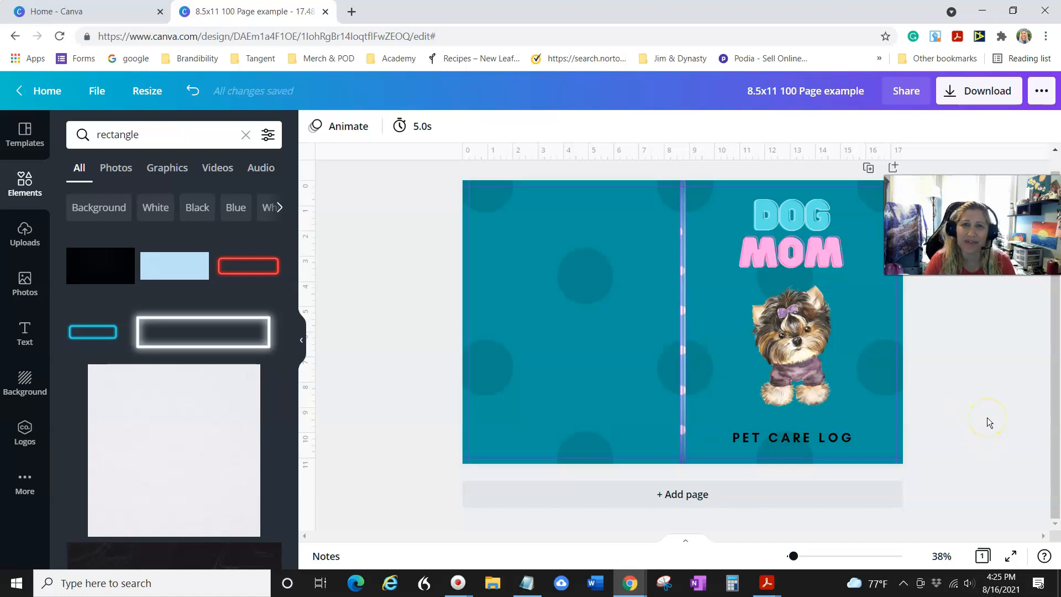
{"action": "left_click", "coordinate": [763, 308]}
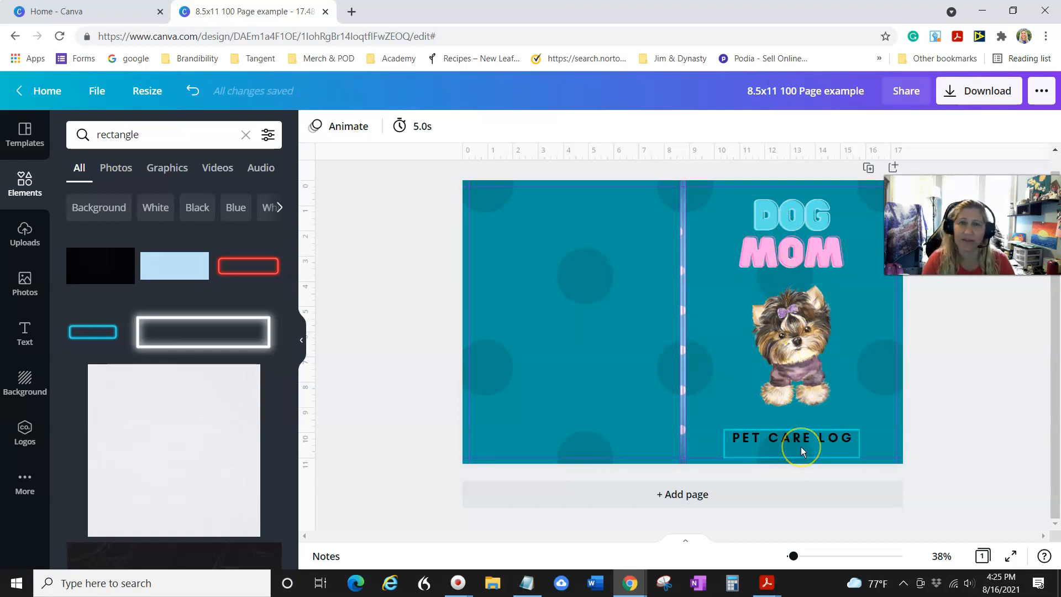
{"action": "left_click", "coordinate": [705, 367]}
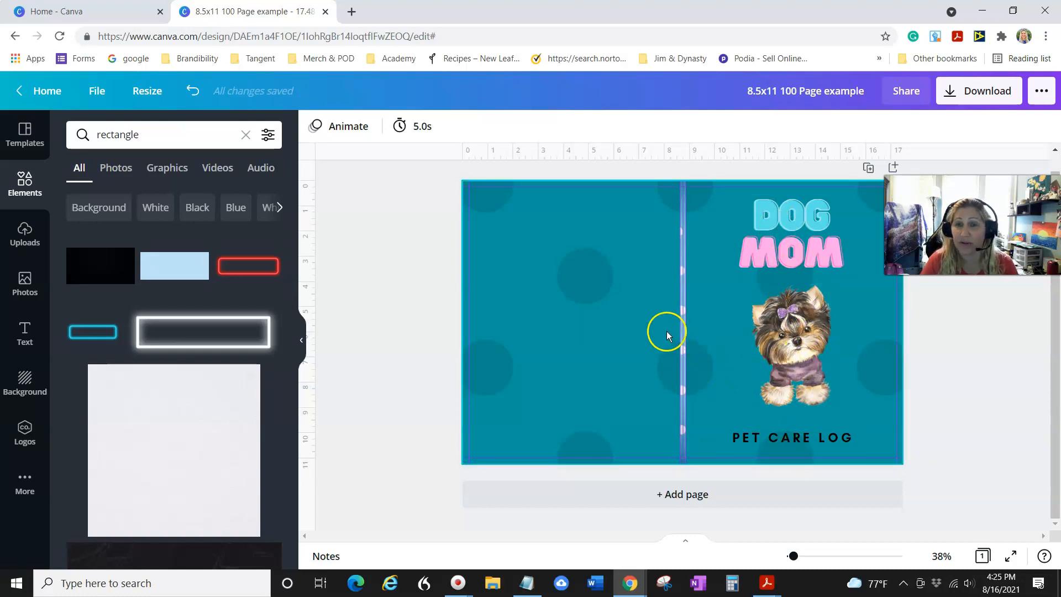
Switch to the Notepad file of Canva cover template links and copy the 8.5x11 inches 100 pages link.
{"action": "left_click", "coordinate": [664, 582]}
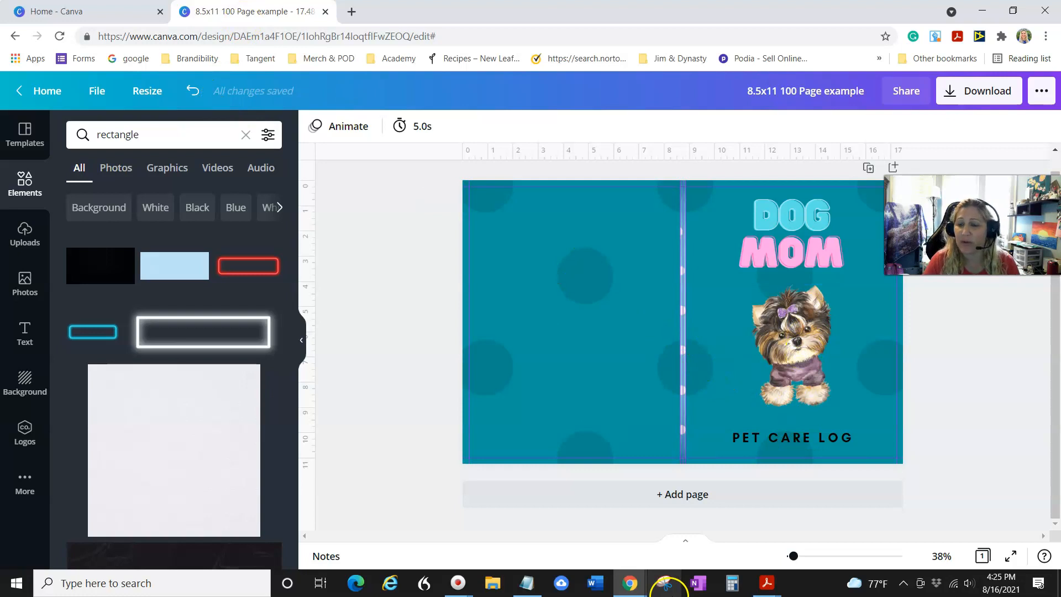
{"action": "left_click", "coordinate": [527, 583]}
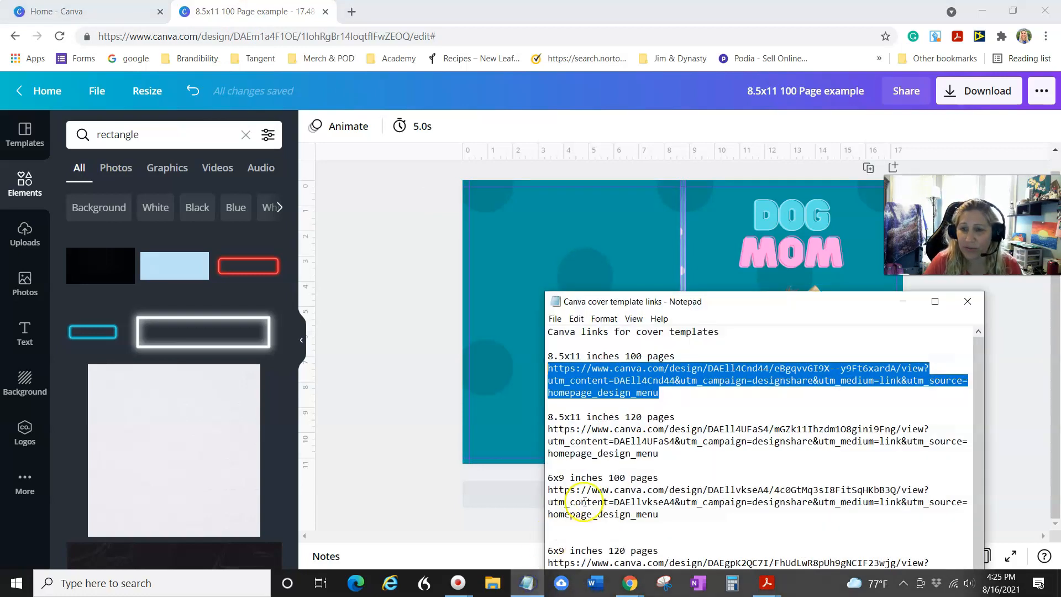
{"action": "right_click", "coordinate": [600, 379]}
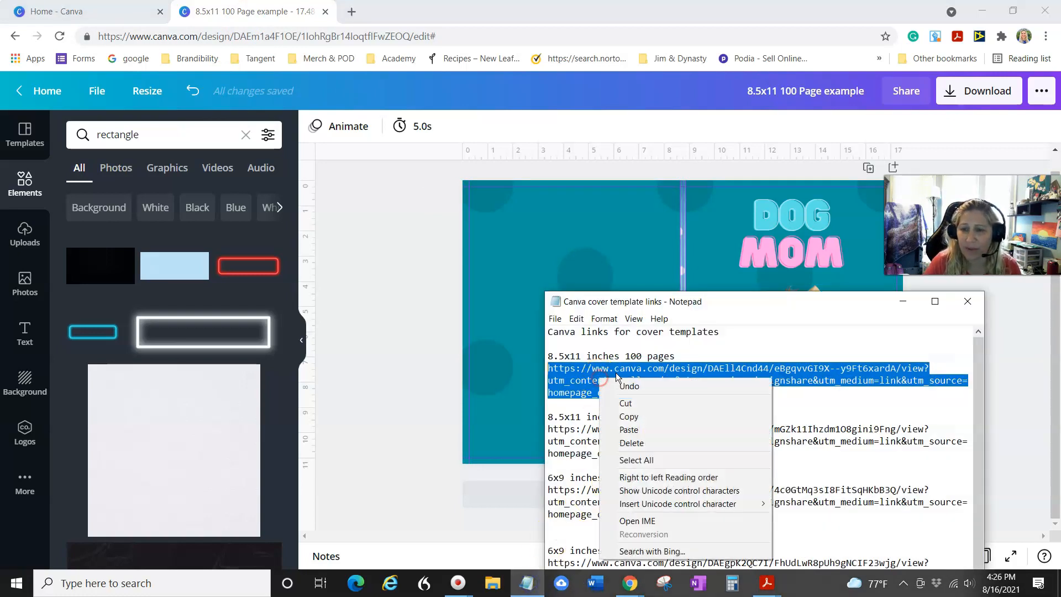
{"action": "left_click", "coordinate": [630, 409]}
Open the copied link in a new Chrome tab and create a new design from the 8.5x11 100 Page template A.
{"action": "left_click", "coordinate": [351, 11]}
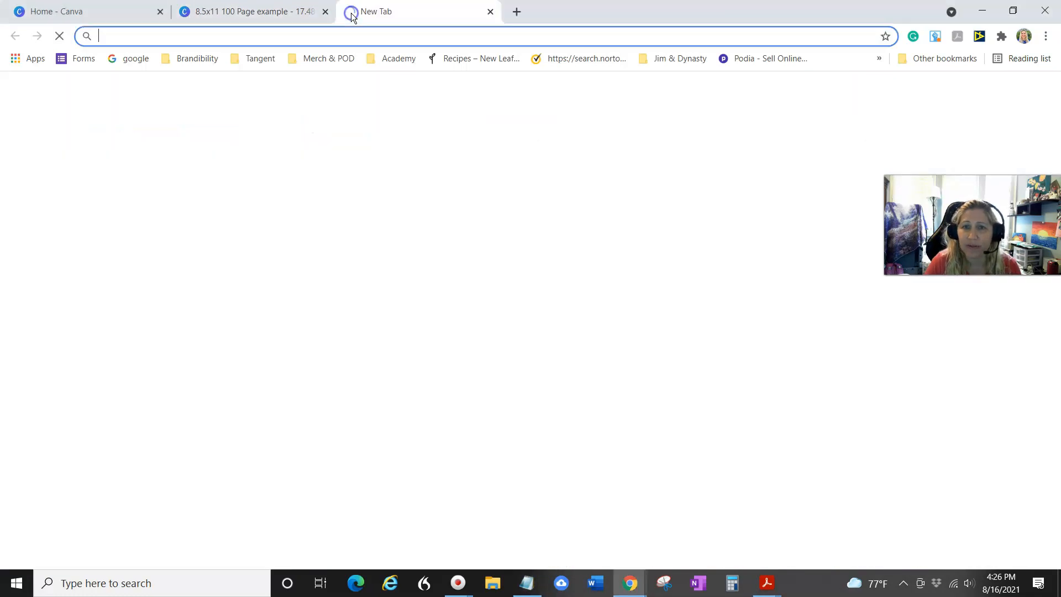
{"action": "right_click", "coordinate": [324, 40]}
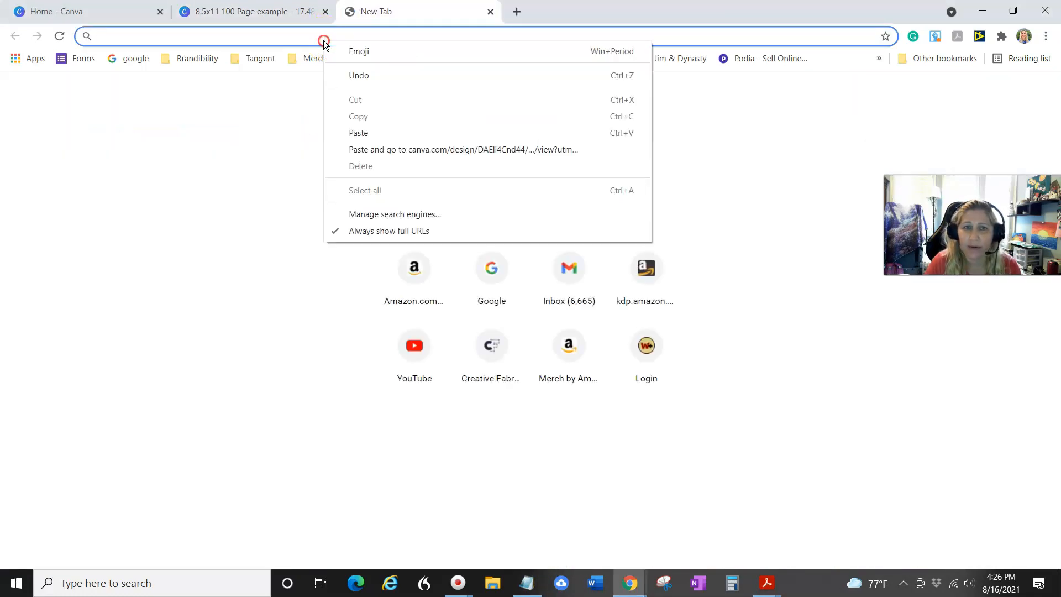
{"action": "left_click", "coordinate": [369, 133]}
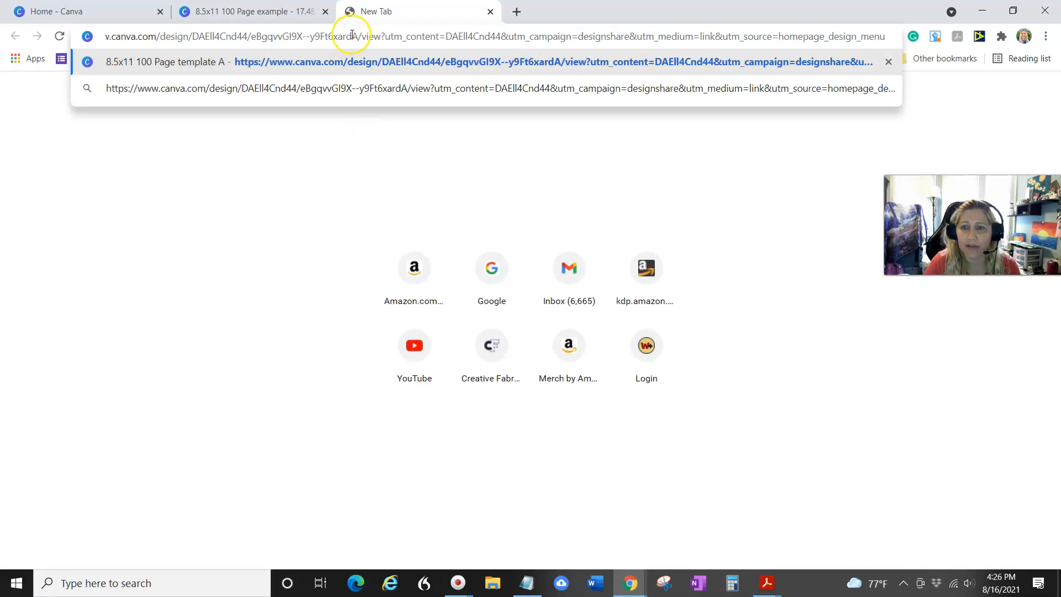
{"action": "key", "text": "Return"}
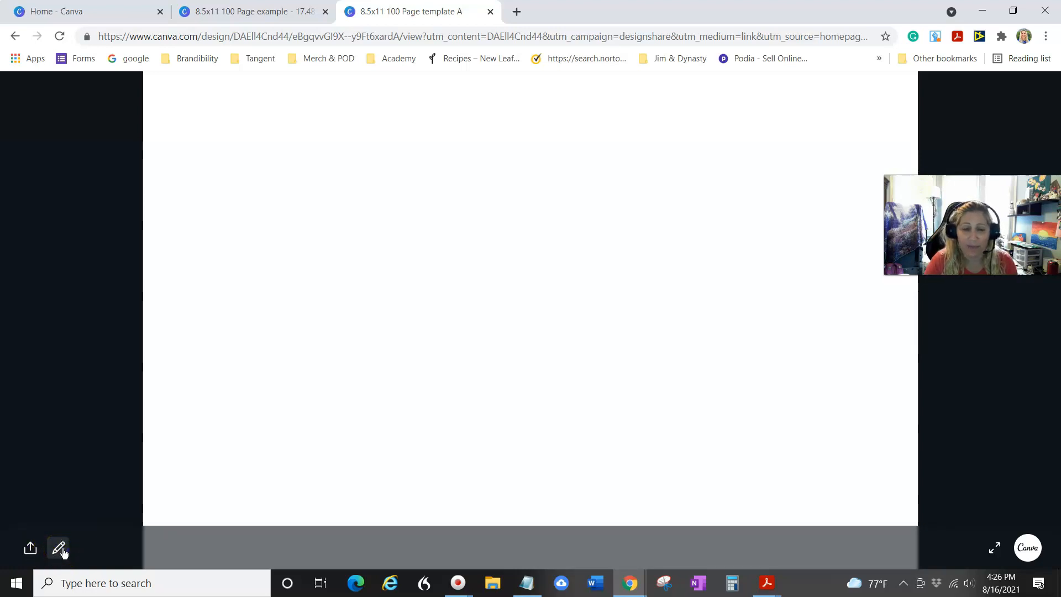
{"action": "left_click", "coordinate": [63, 550]}
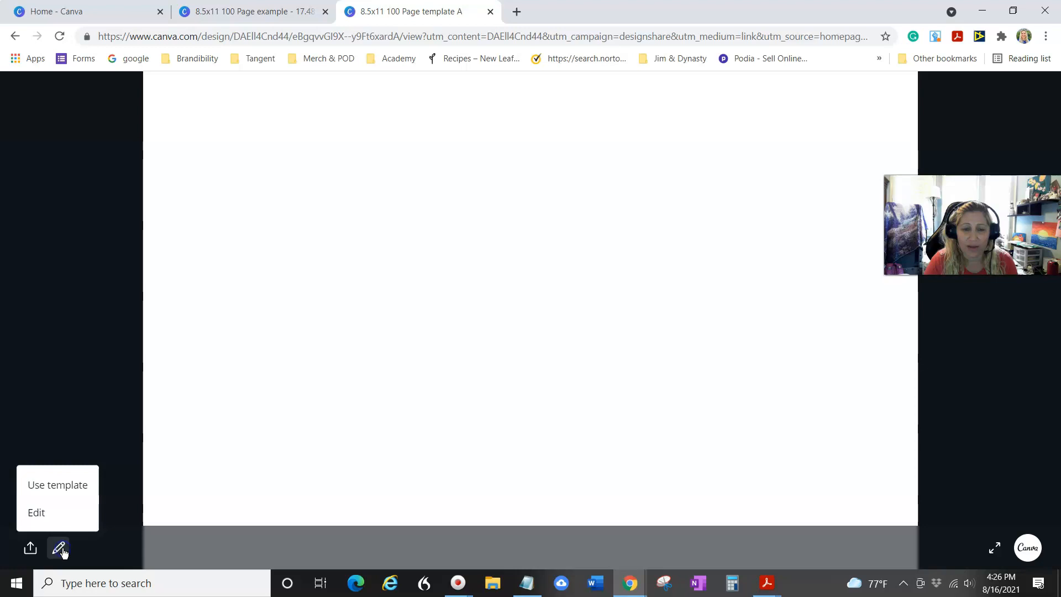
{"action": "left_click", "coordinate": [62, 489]}
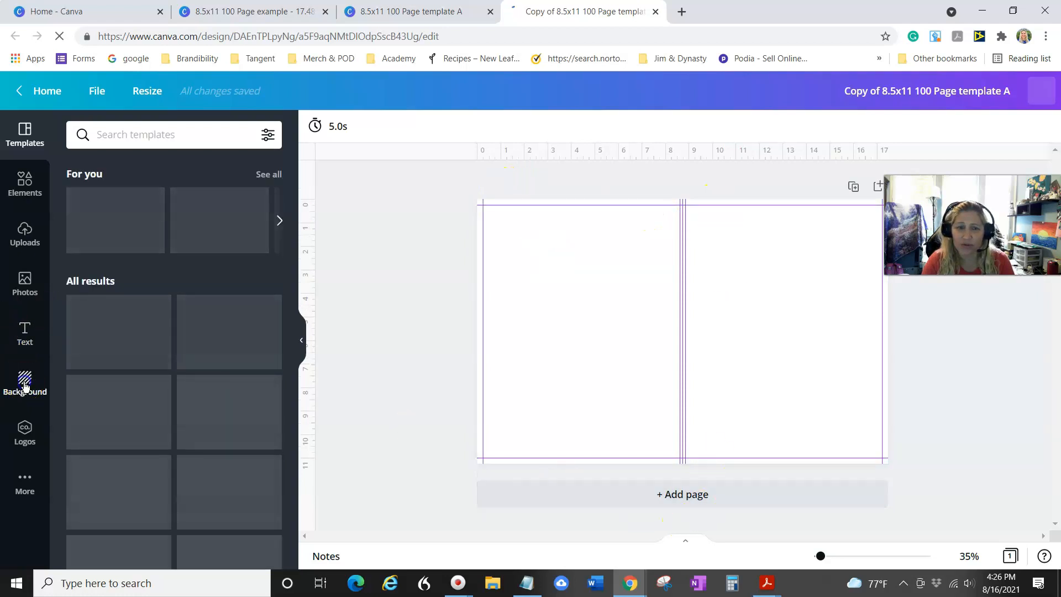
Apply the recently used large-dot background to the cover and recolor it to the dark teal of the Berry Jar palette.
{"action": "left_click", "coordinate": [25, 381]}
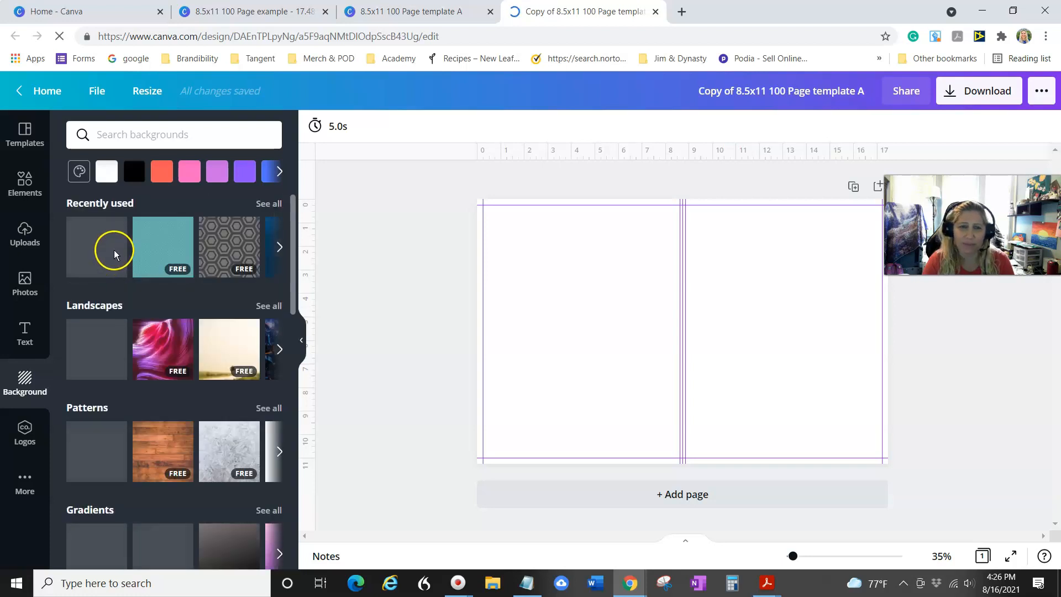
{"action": "left_click", "coordinate": [94, 255]}
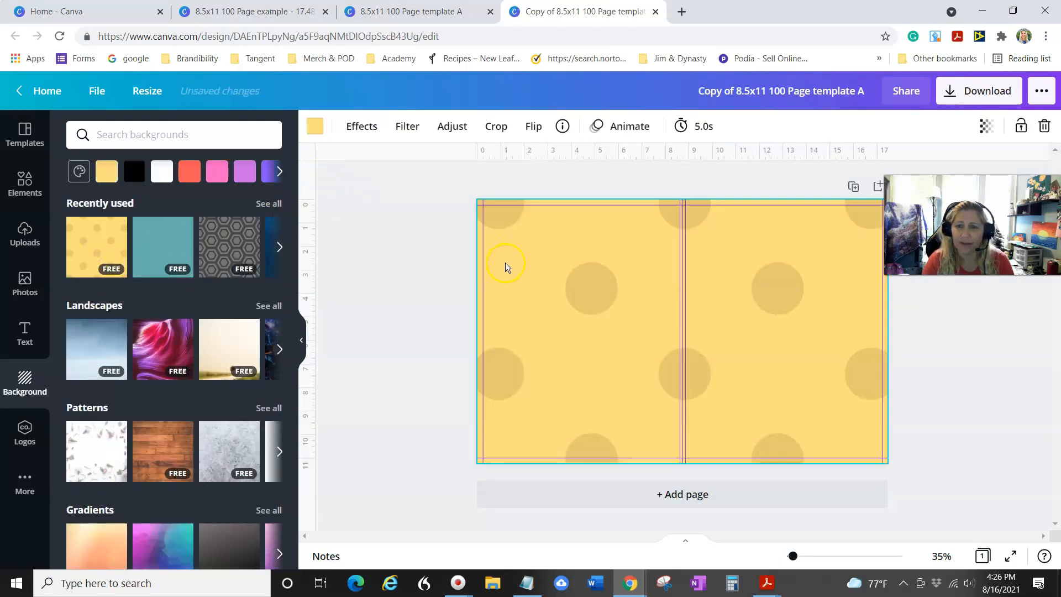
{"action": "left_click", "coordinate": [314, 126]}
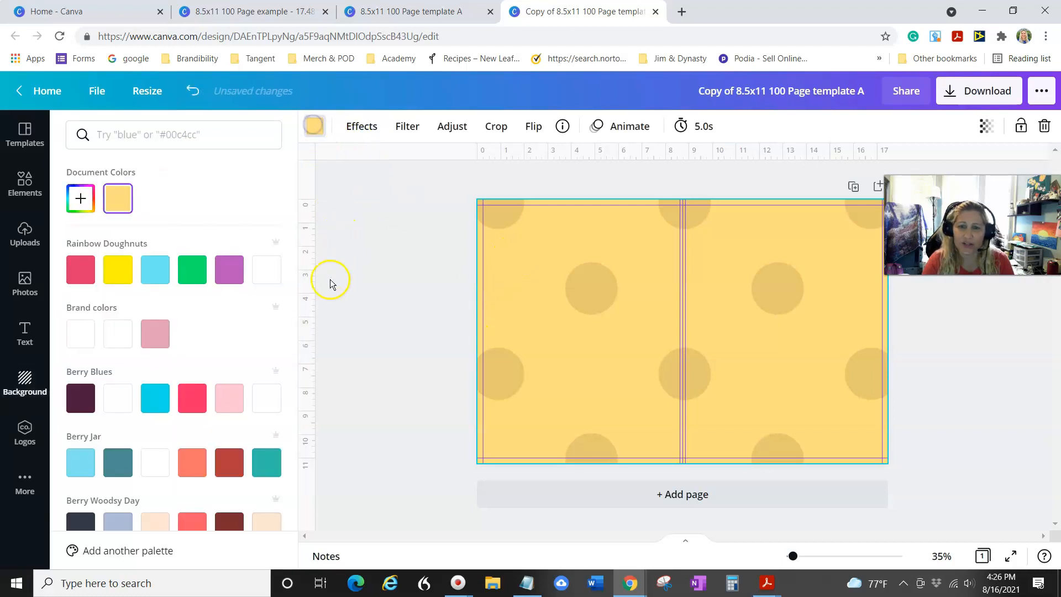
{"action": "left_click", "coordinate": [117, 461]}
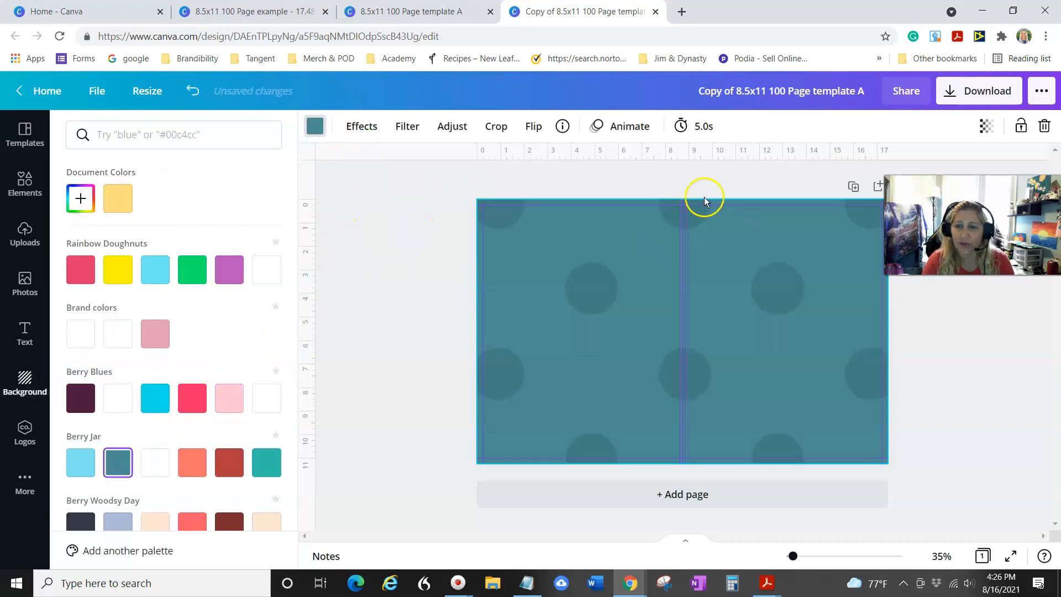
Add the uploaded image of the dog with the purple bow, shrink it and place it around the middle of the front cover.
{"action": "left_click", "coordinate": [28, 232]}
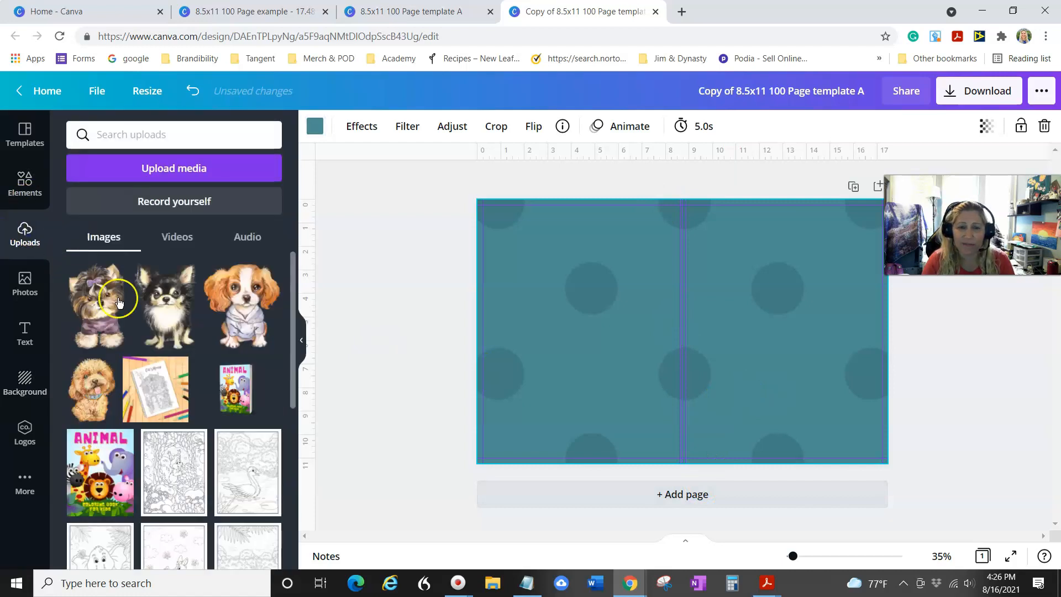
{"action": "left_click", "coordinate": [97, 307]}
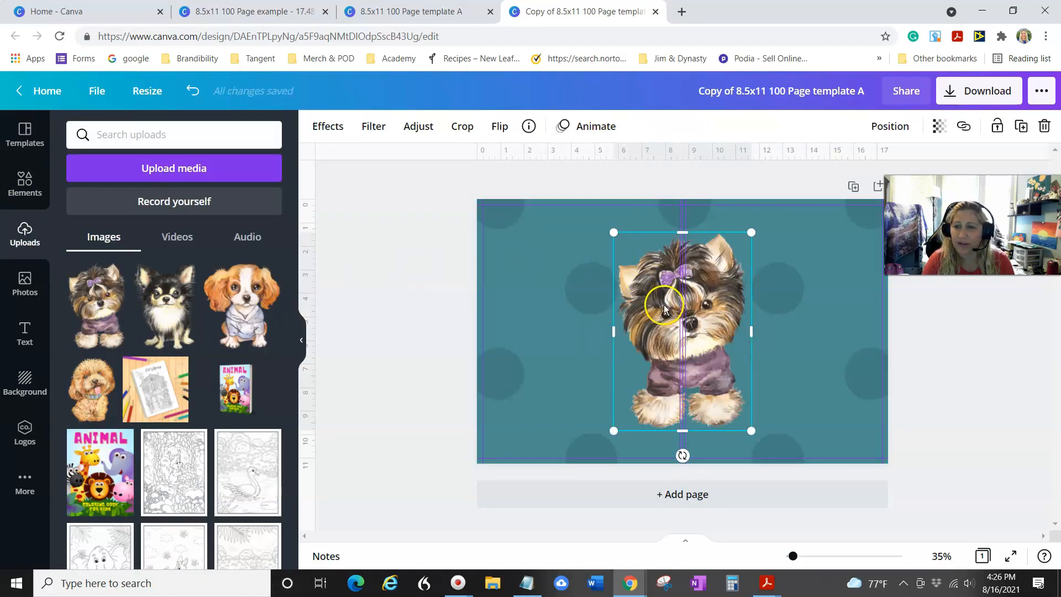
{"action": "left_click_drag", "start_coordinate": [737, 308], "coordinate": [851, 315]}
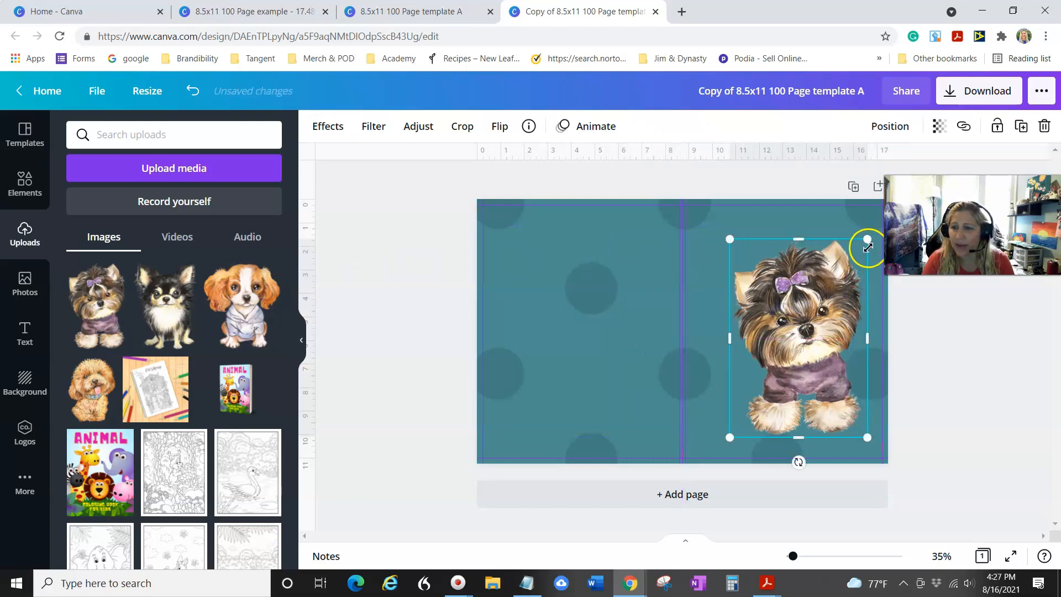
{"action": "left_click_drag", "start_coordinate": [864, 239], "coordinate": [829, 284]}
{"action": "left_click_drag", "start_coordinate": [781, 355], "coordinate": [790, 329]}
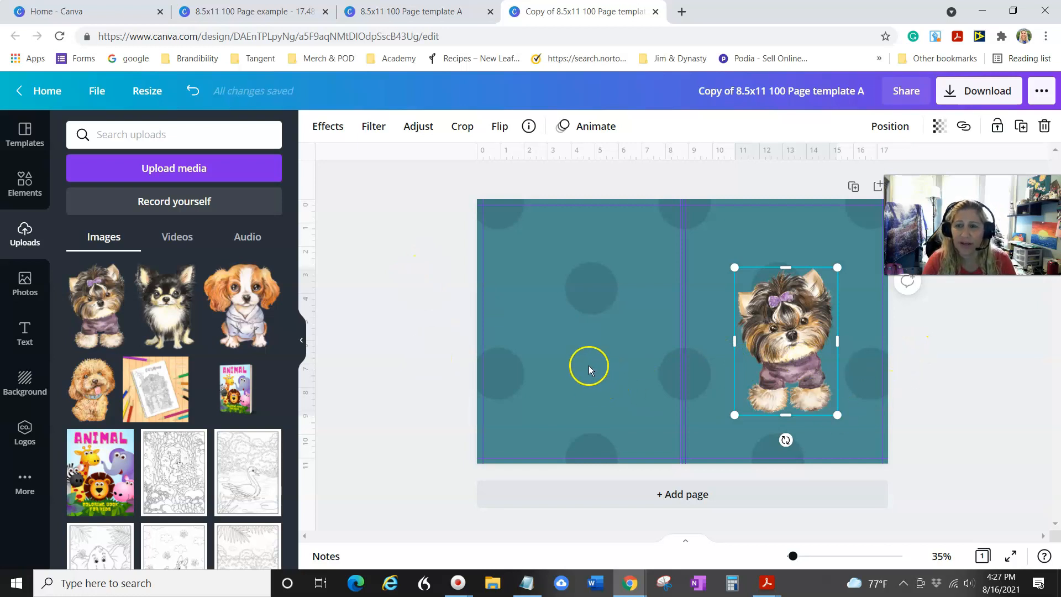
{"action": "mouse_move", "coordinate": [802, 333]}
{"action": "left_mouse_down"}
{"action": "mouse_move", "coordinate": [783, 303]}
{"action": "mouse_move", "coordinate": [805, 334]}
{"action": "left_mouse_up"}
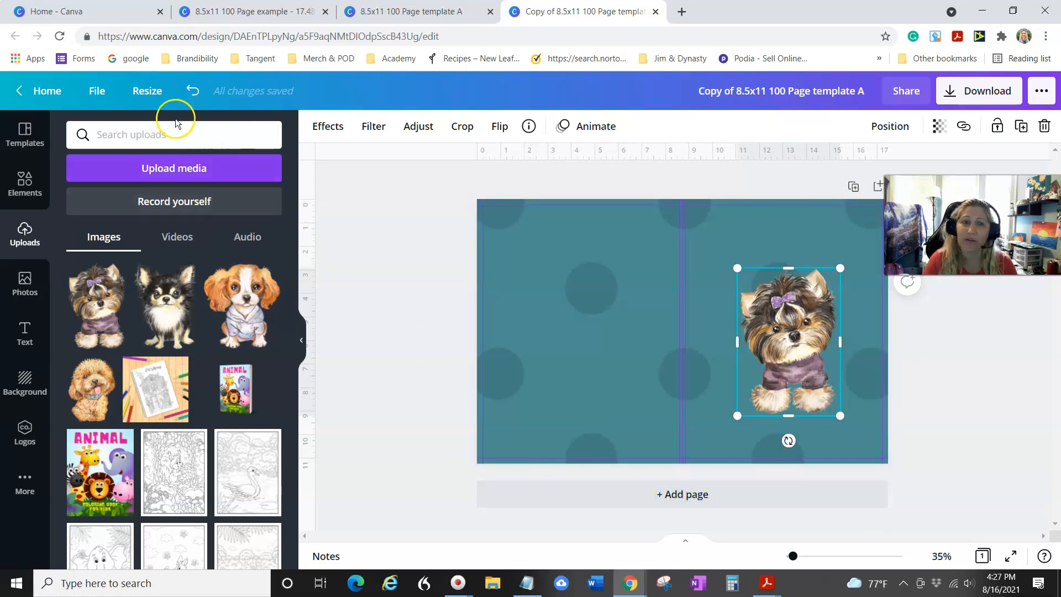
{"action": "left_click", "coordinate": [109, 95]}
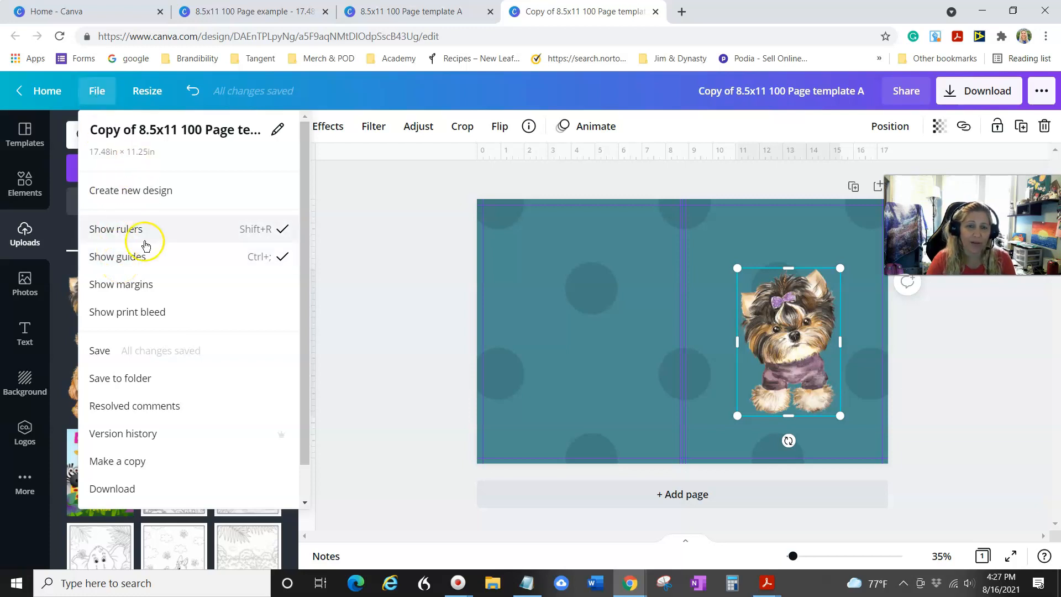
{"action": "left_click", "coordinate": [362, 192]}
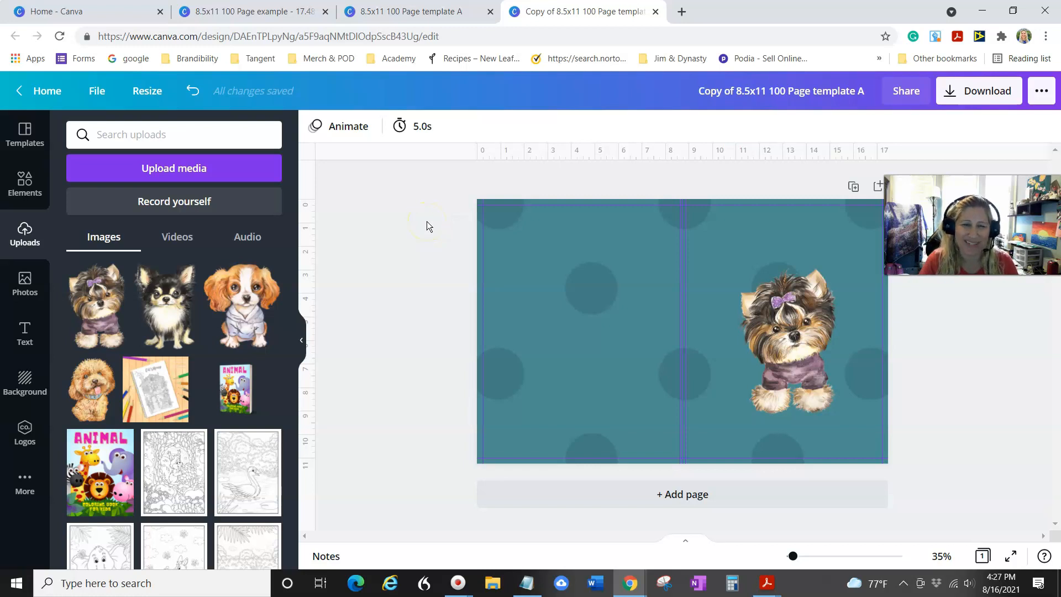
{"action": "left_click", "coordinate": [94, 95]}
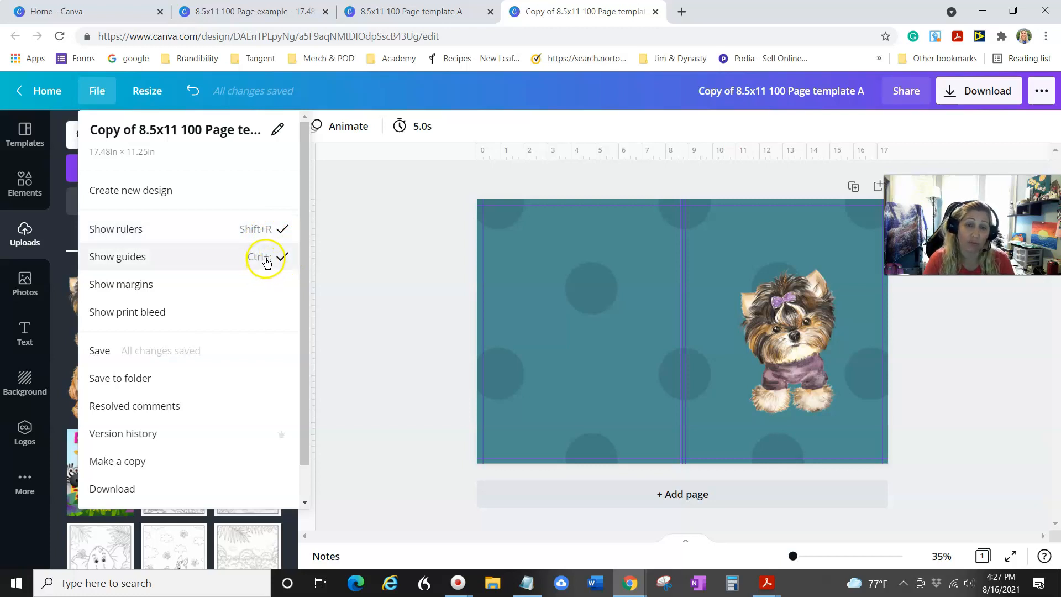
{"action": "left_click", "coordinate": [334, 227]}
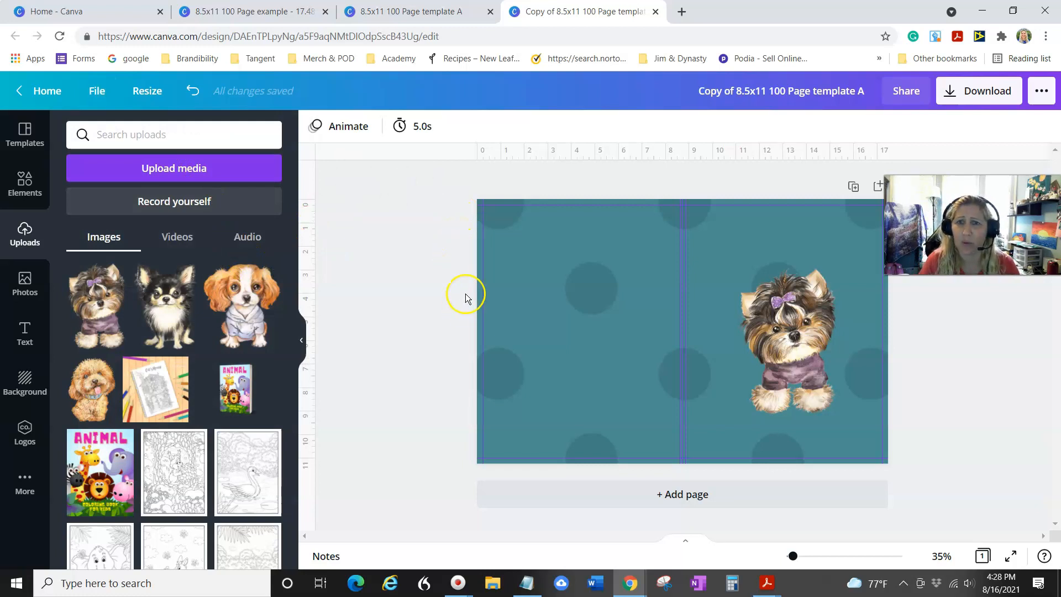
{"action": "left_click", "coordinate": [682, 288]}
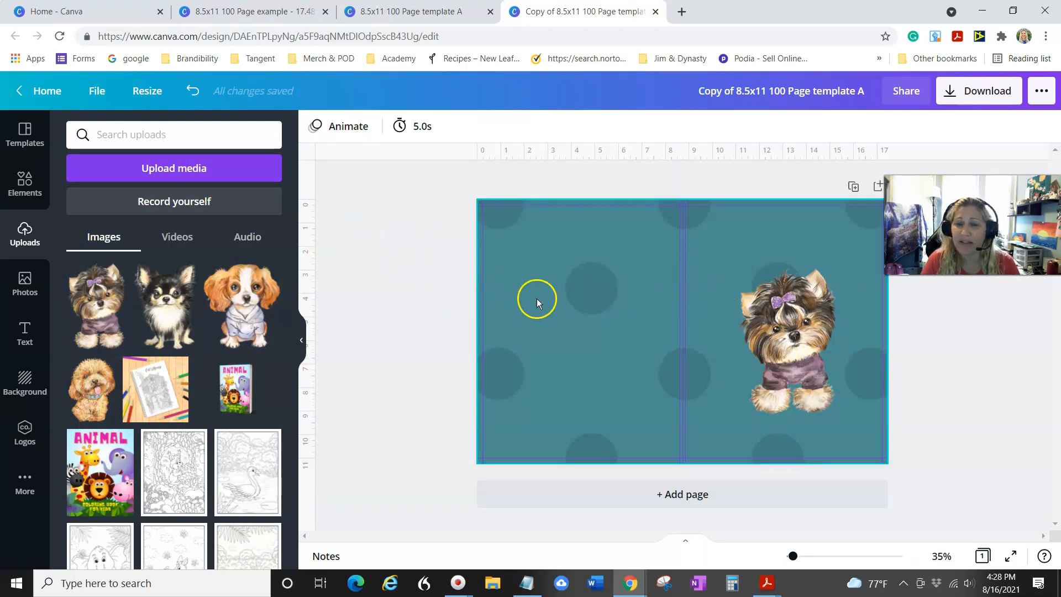